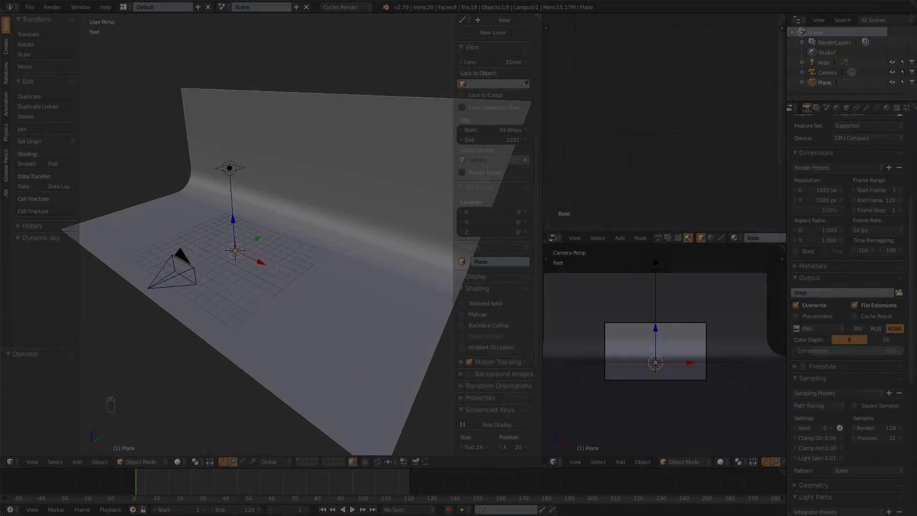
middle_click_drag(202, 315, 229, 313)
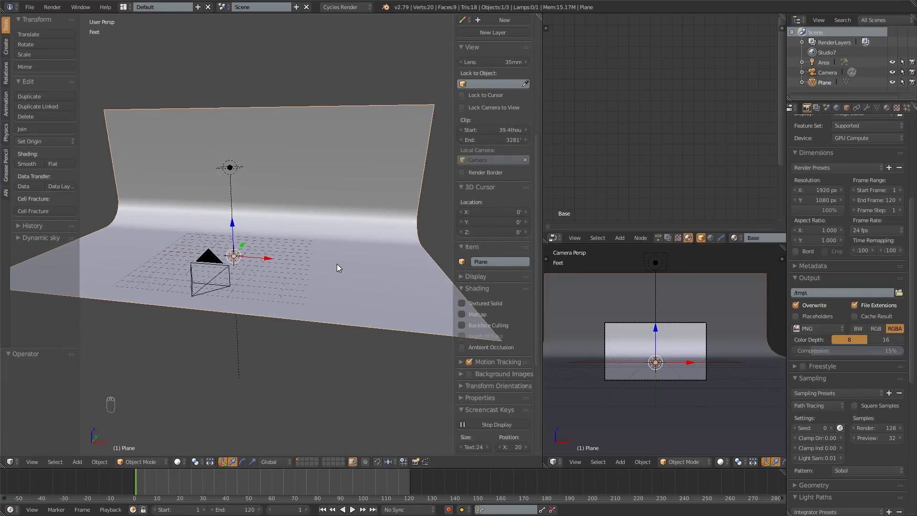
middle_click_drag(337, 264, 300, 300)
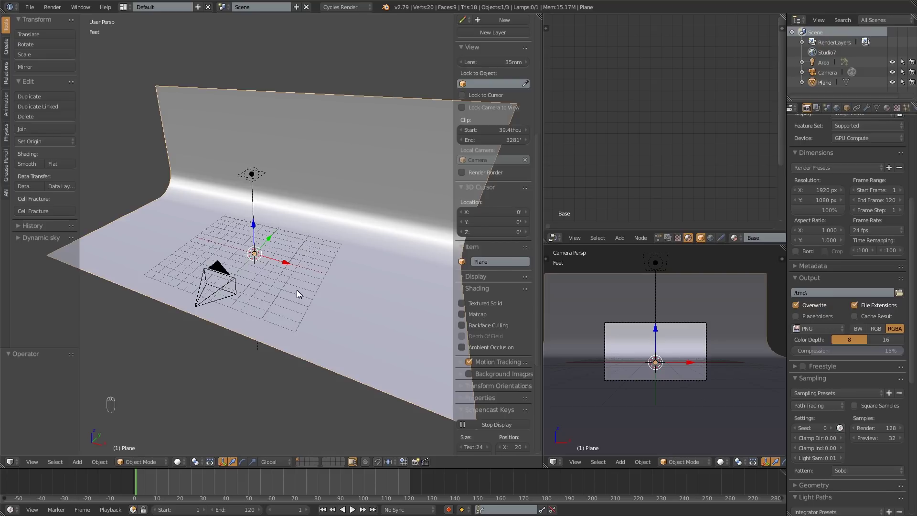
middle_click_drag(264, 266, 359, 288)
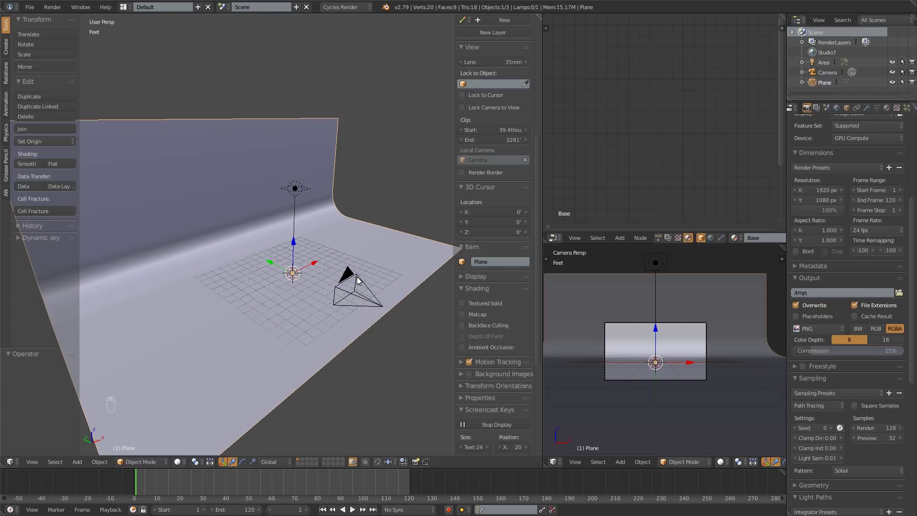
middle_click_drag(358, 280, 264, 252)
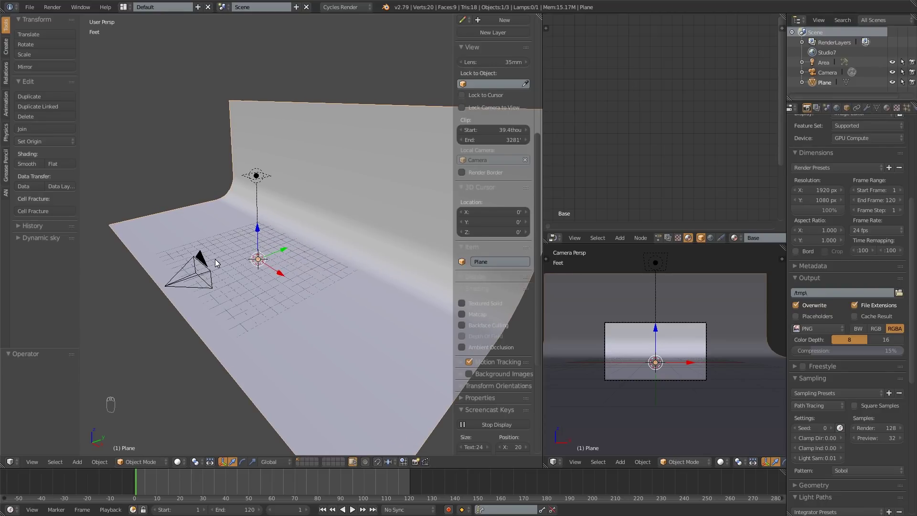
key("shift+a")
mouse_move(250, 259)
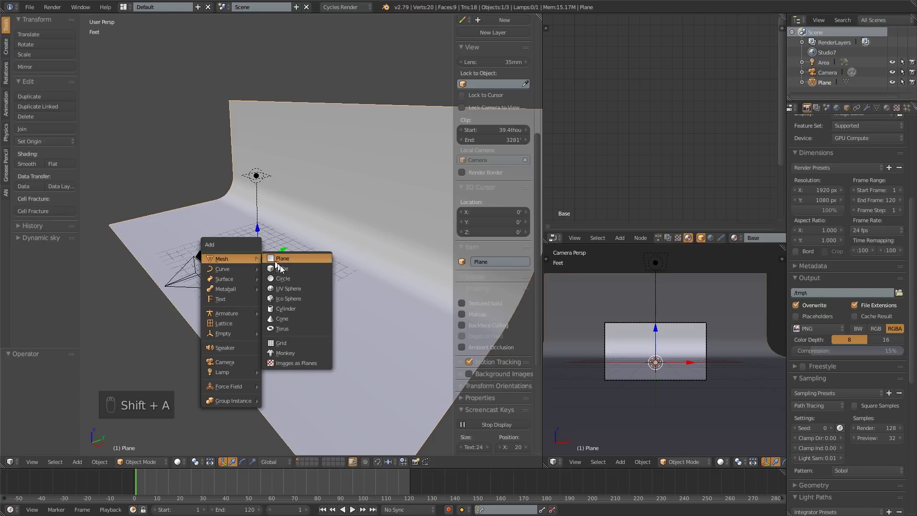
left_click(292, 298)
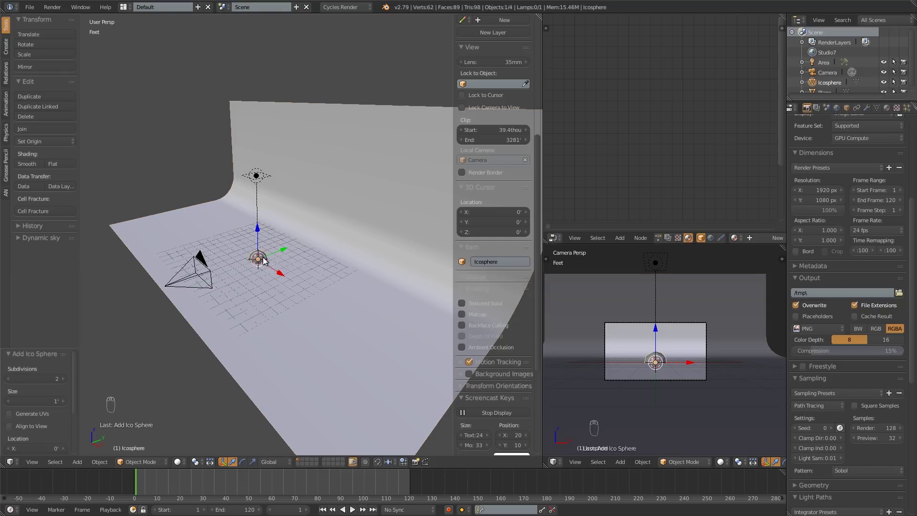
scroll(266, 261, "up", 3)
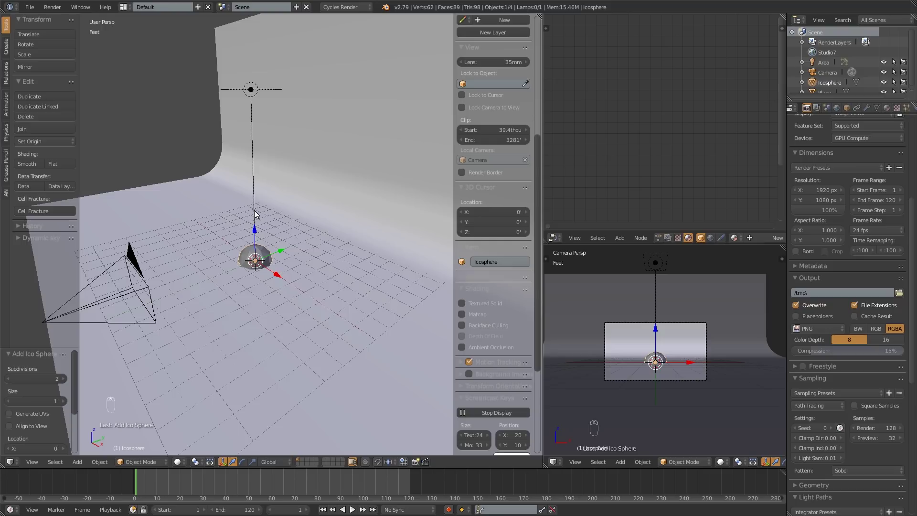
scroll(262, 255, "up", 2)
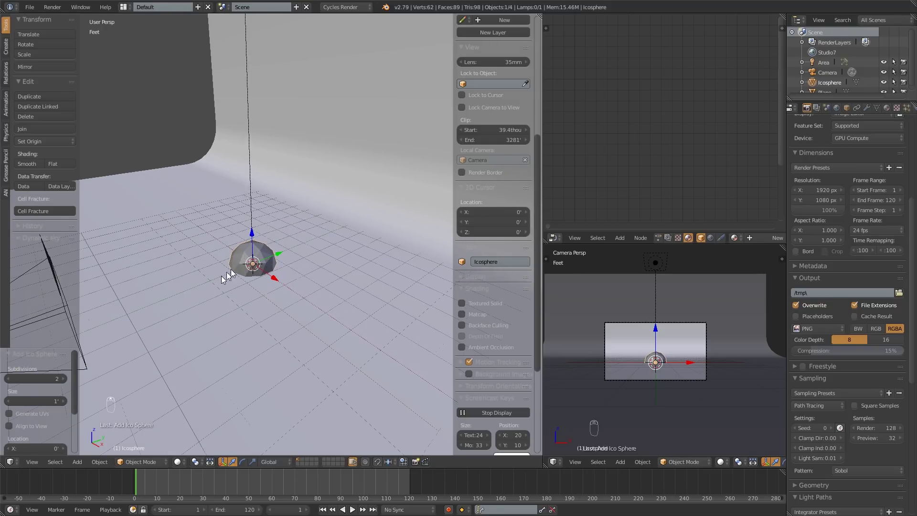
left_click(64, 379)
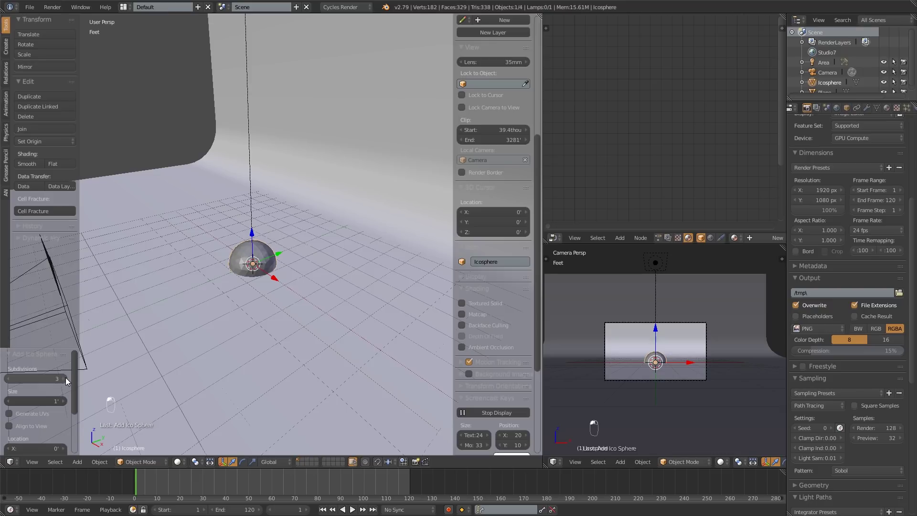
left_click(64, 379)
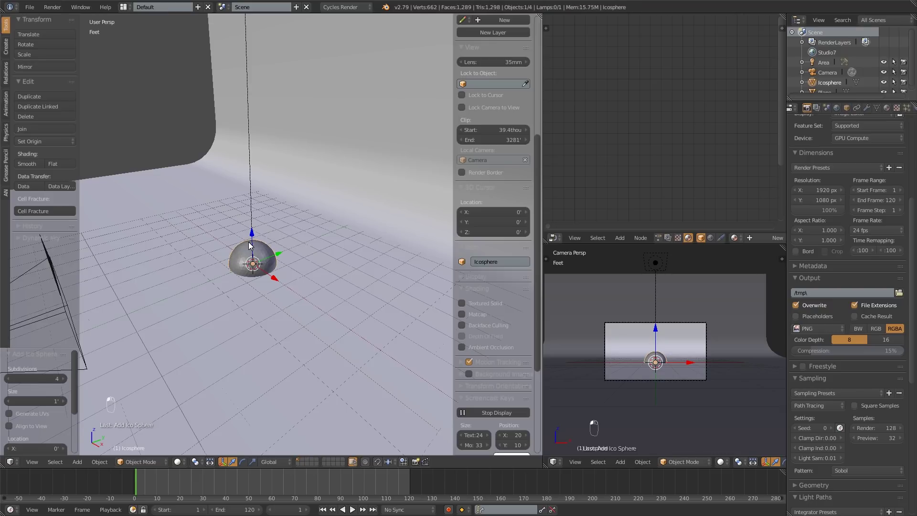
left_click_drag(253, 238, 248, 199)
scroll(38, 392, "down", 3)
scroll(38, 392, "up", 3)
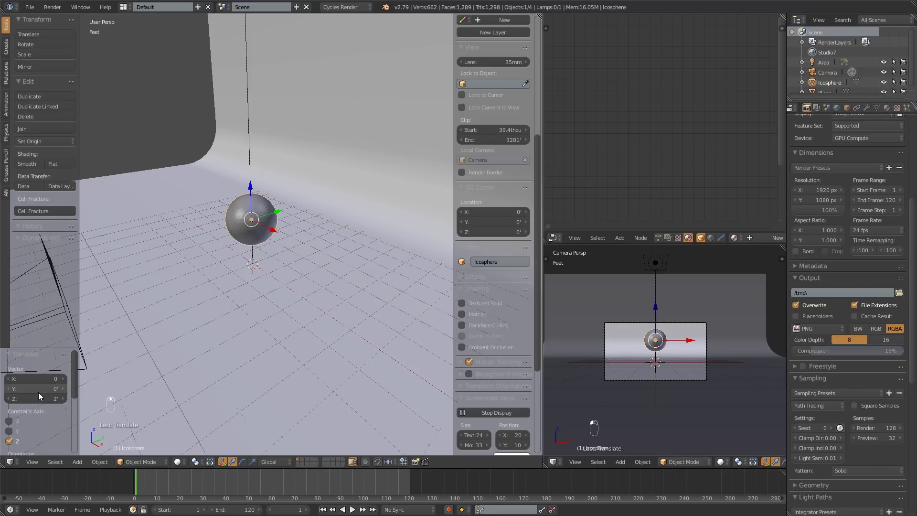
scroll(38, 392, "down", 3)
scroll(38, 393, "up", 3)
key("x")
left_click(261, 221)
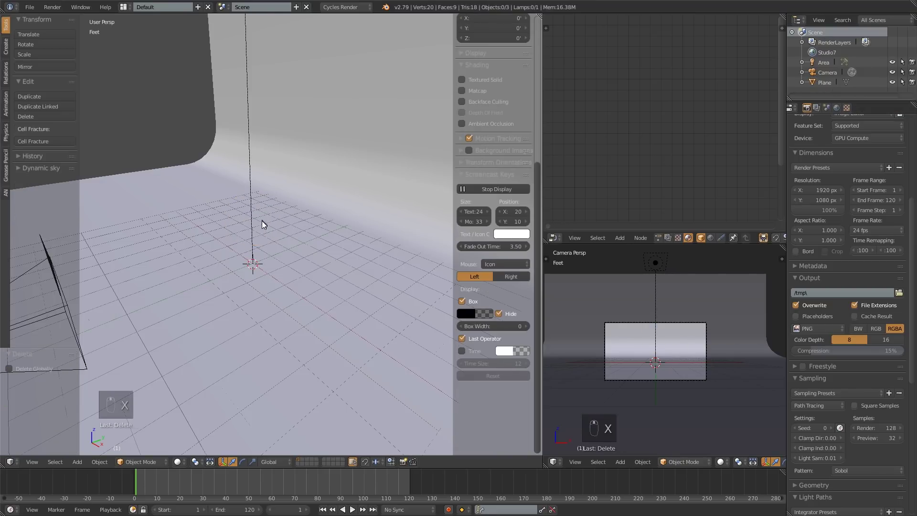
Add an ico sphere at the scene origin and set its subdivisions to 6
key("shift+a")
left_click(300, 262)
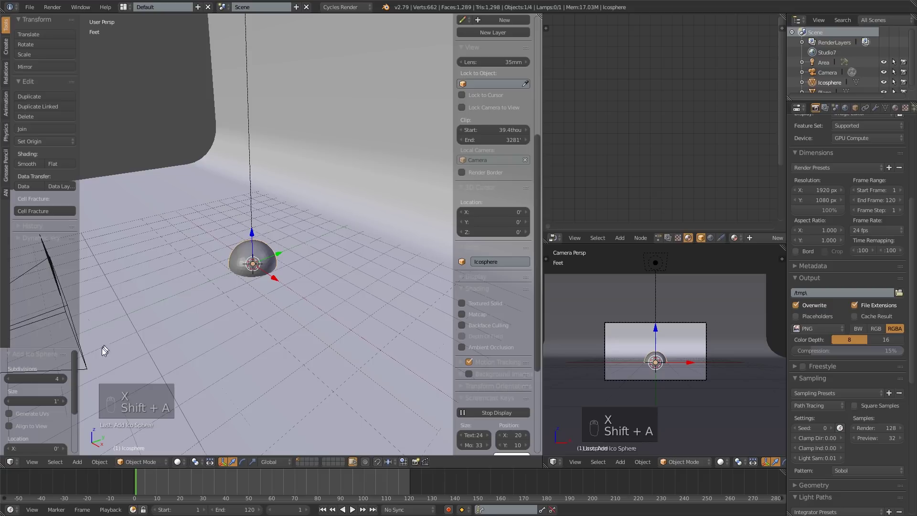
left_click(63, 379)
left_click(63, 379)
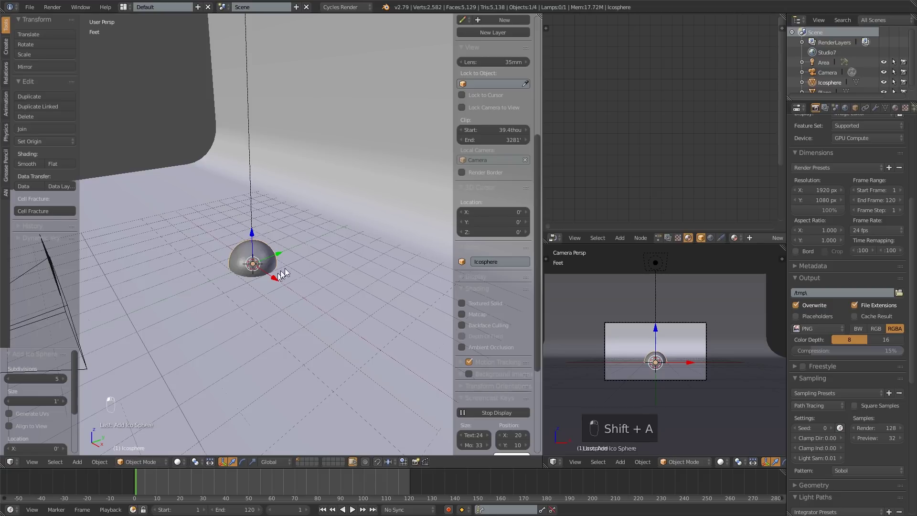
middle_click_drag(248, 215, 340, 275)
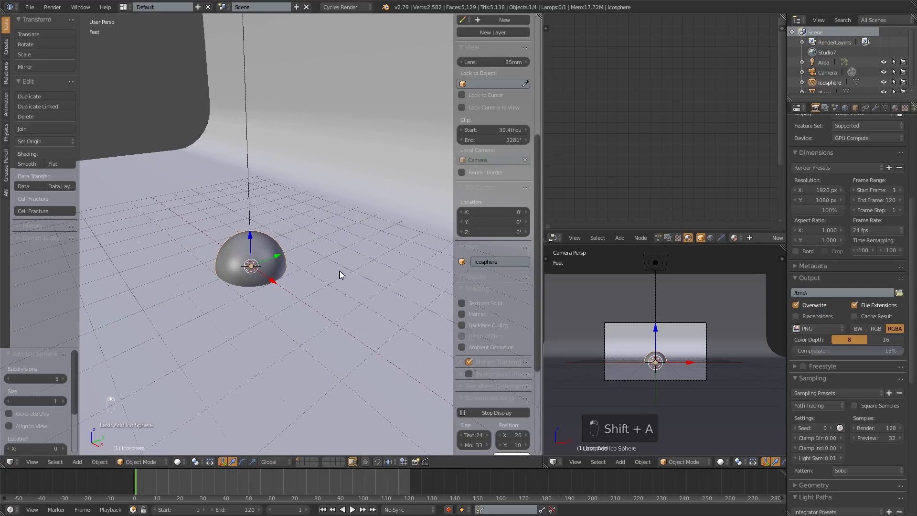
middle_click_drag(259, 272, 239, 271)
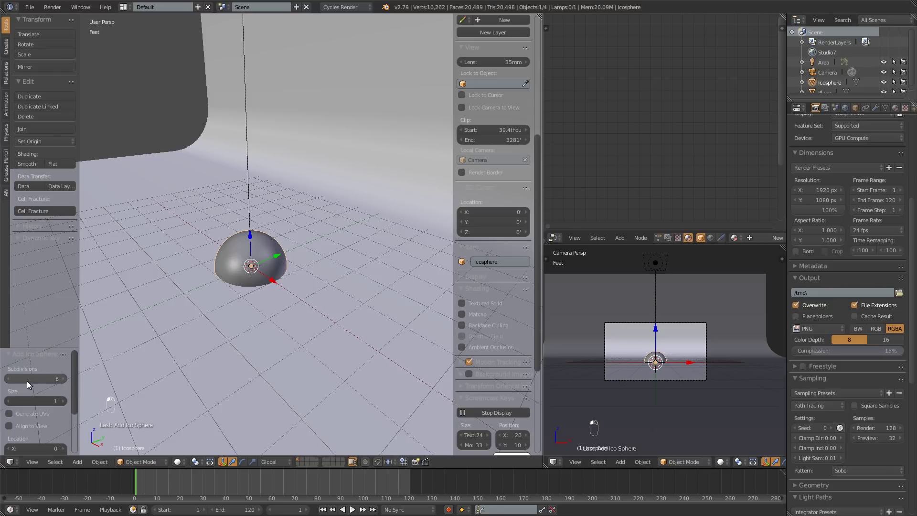
mouse_move(26, 381)
left_mouse_down()
mouse_move(38, 380)
mouse_move(29, 379)
left_mouse_up()
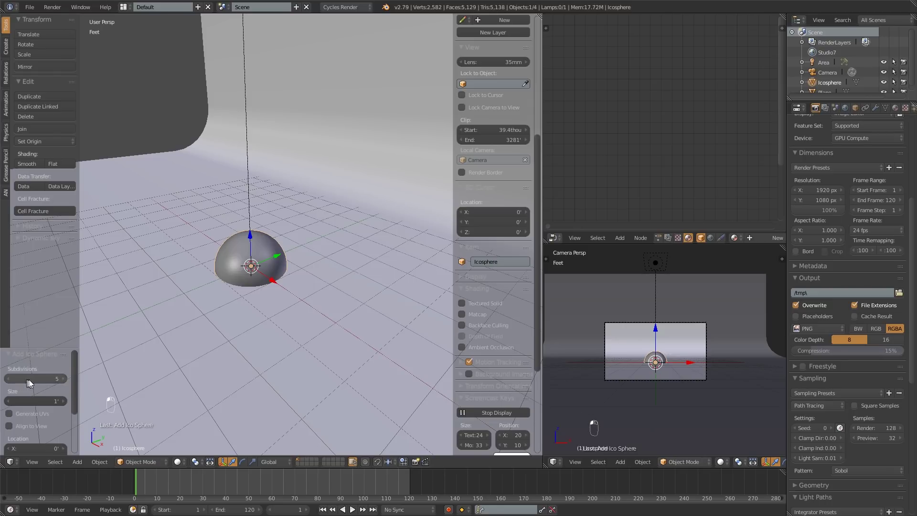
left_click(64, 381)
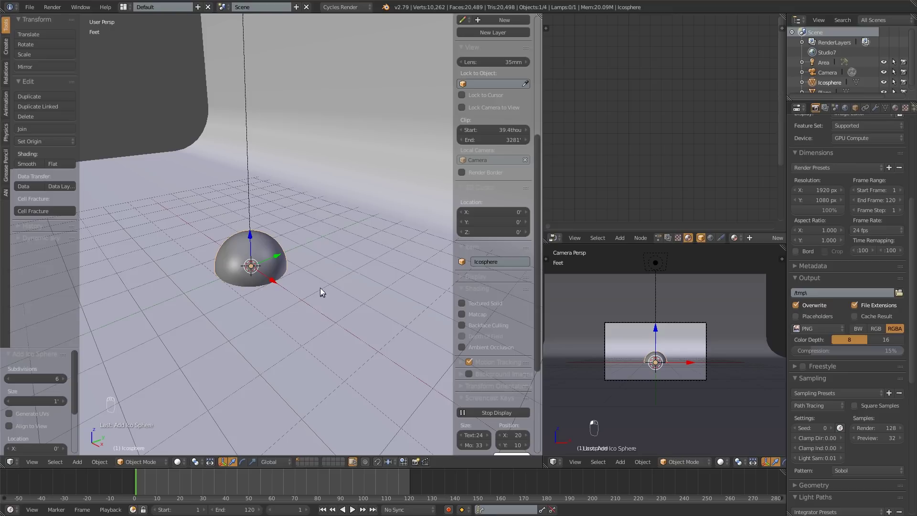
Raise the ico sphere 2 ft along the Z axis above the studio floor
middle_click_drag(288, 277, 302, 276)
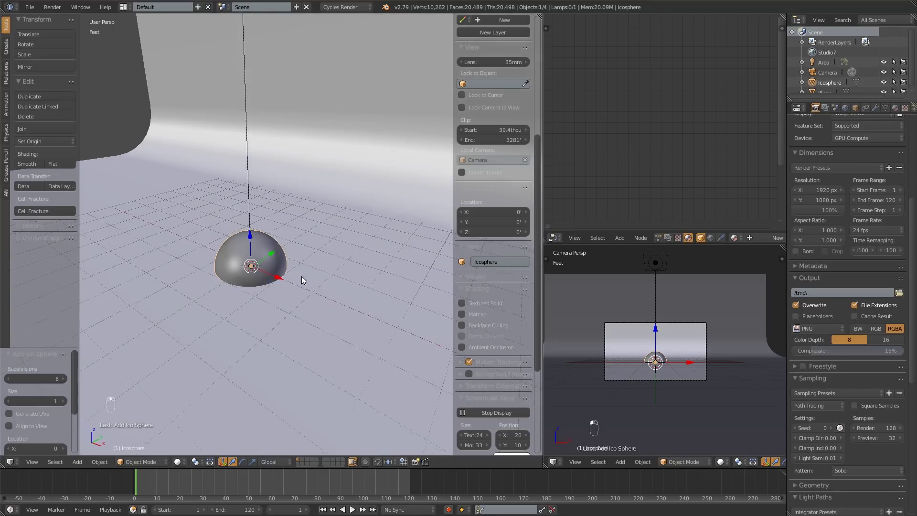
left_click_drag(244, 235, 249, 177)
middle_click_drag(259, 162, 510, 234)
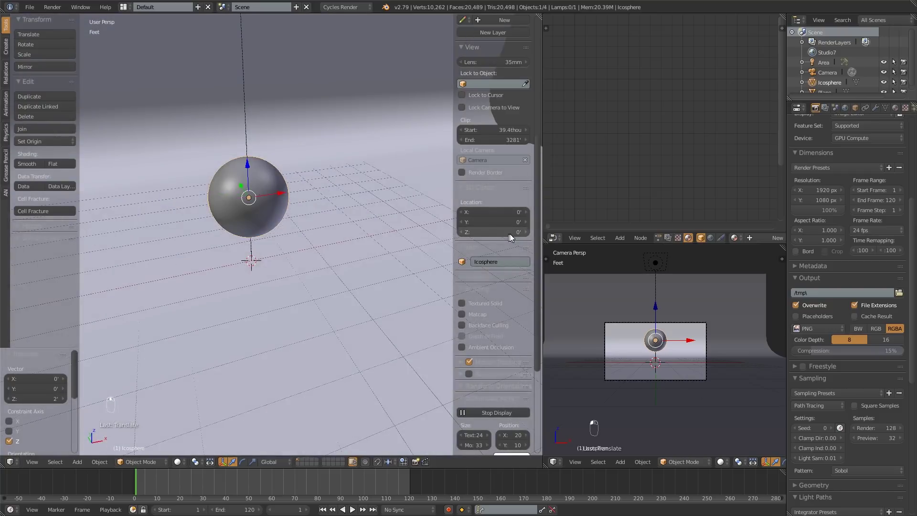
Move the camera 5 ft along the Y axis toward the sphere
middle_click_drag(266, 264, 399, 374)
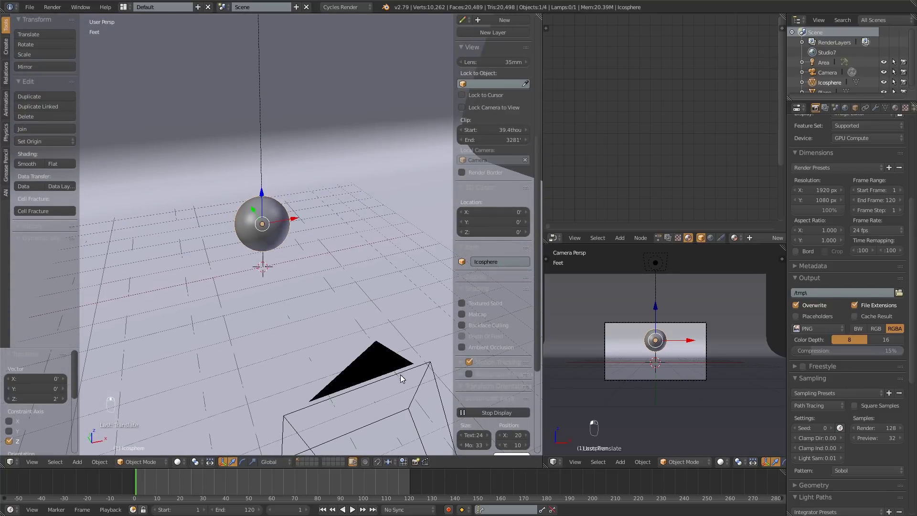
right_click(375, 351)
middle_click_drag(430, 344, 362, 345)
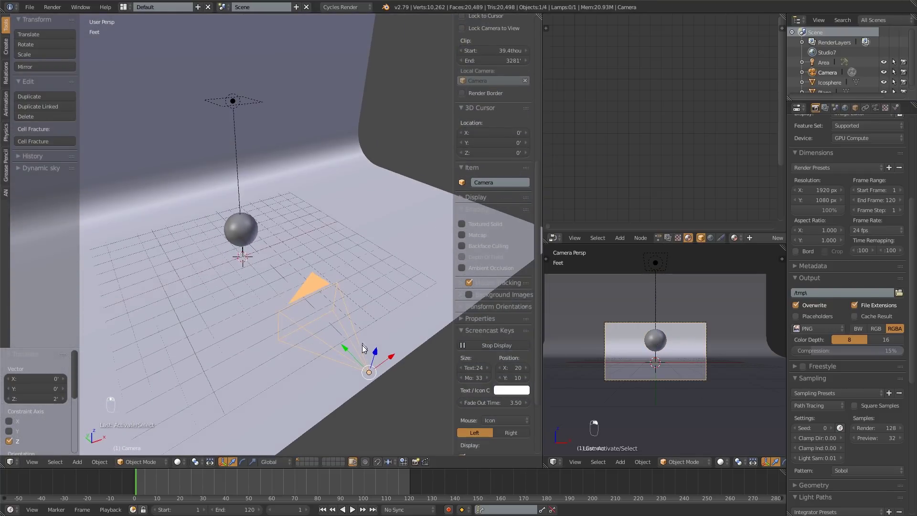
key("g")
key("y")
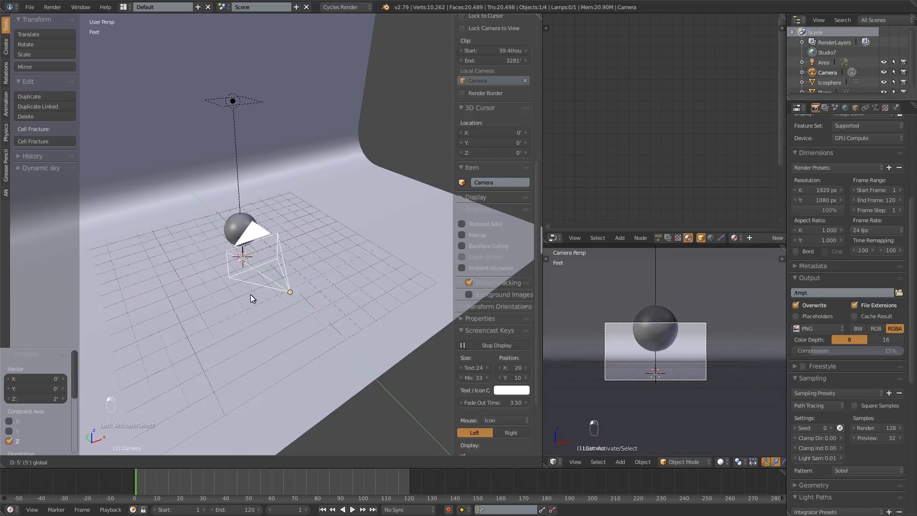
left_click(252, 299)
scroll(655, 315, "up", 3)
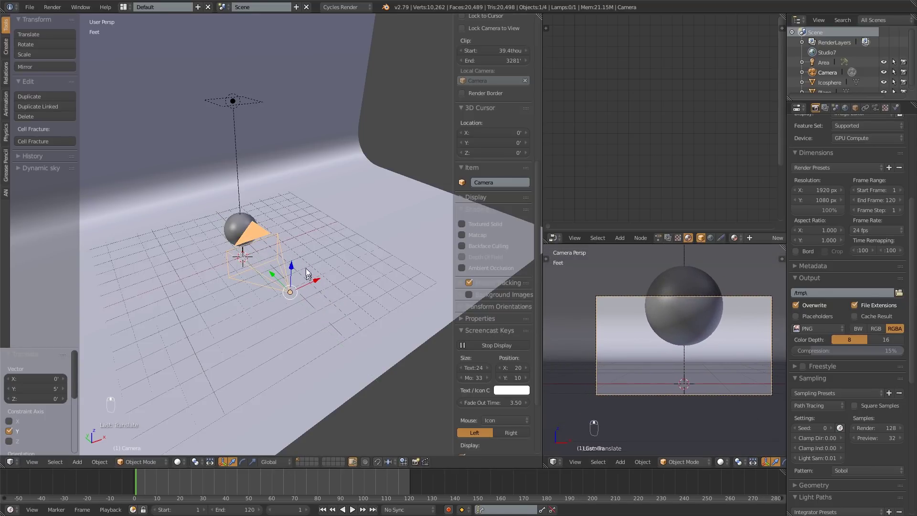
Raise the camera 1 ft along the Z axis so the sphere is framed
key("g")
key("z")
key("1")
key("Return")
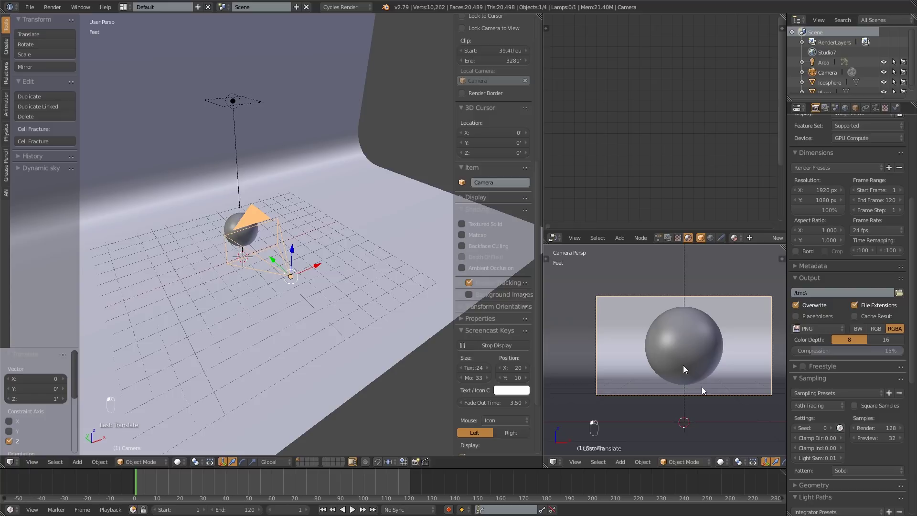
Add a Displace modifier to the ico sphere
scroll(232, 242, "up", 2)
scroll(284, 243, "up", 2)
right_click(269, 235)
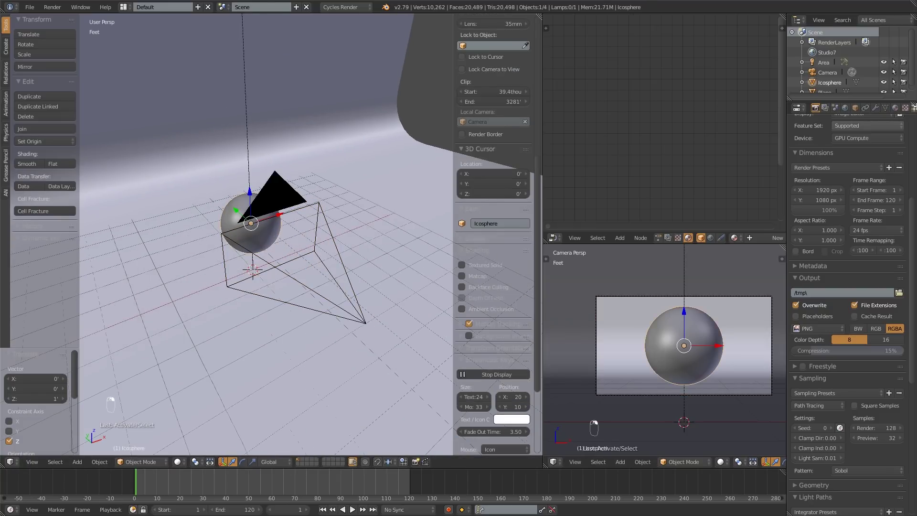
middle_click_drag(371, 186, 271, 164)
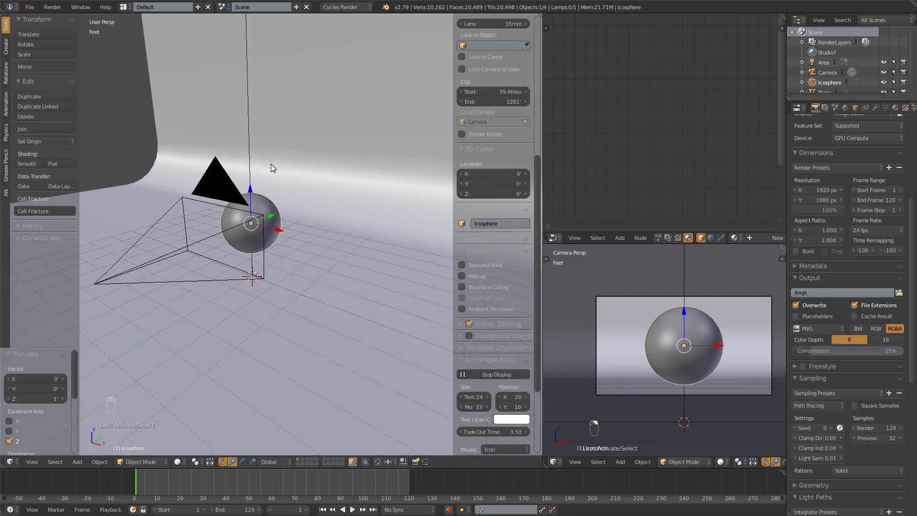
left_click(875, 108)
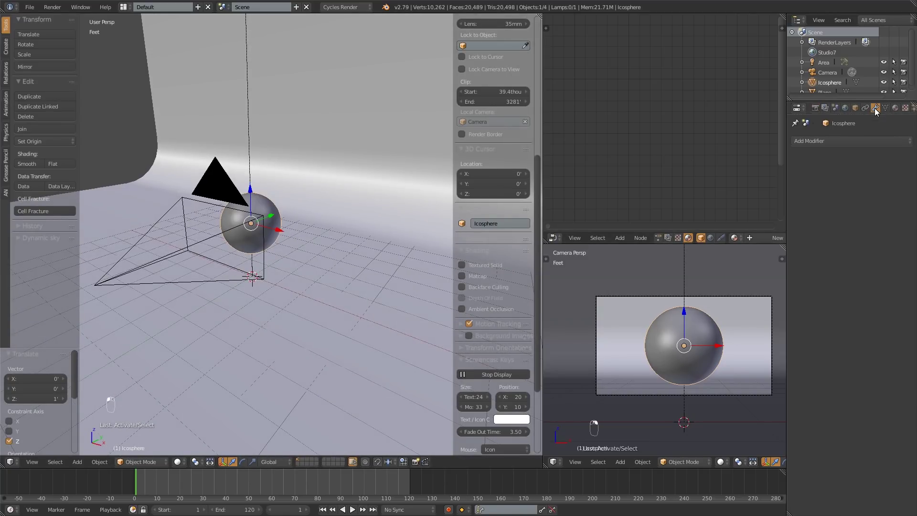
left_click(847, 138)
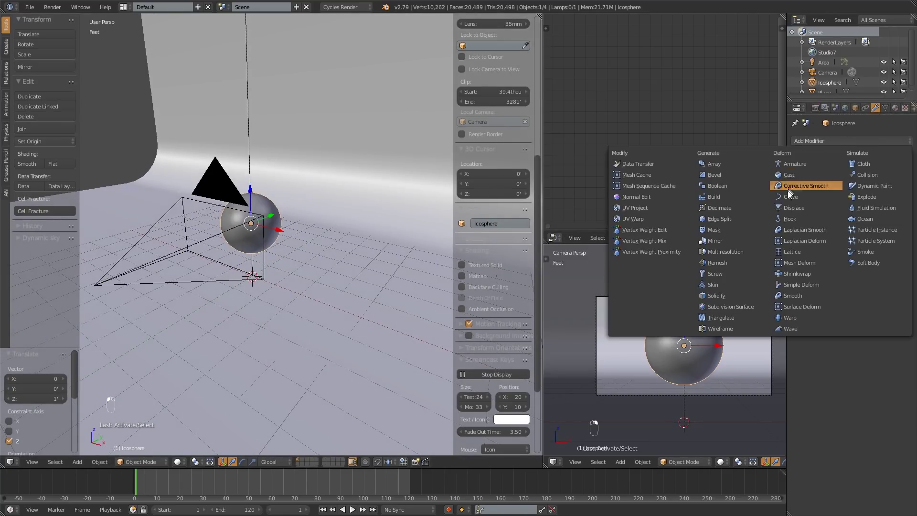
left_click(780, 207)
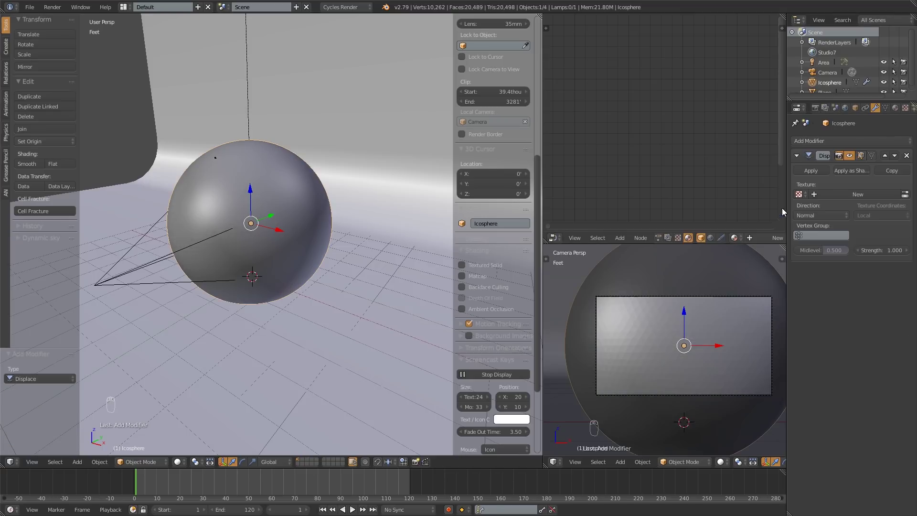
Create a new texture for the Displace modifier and name it PROCEDURAL
middle_click_drag(104, 289, 168, 270)
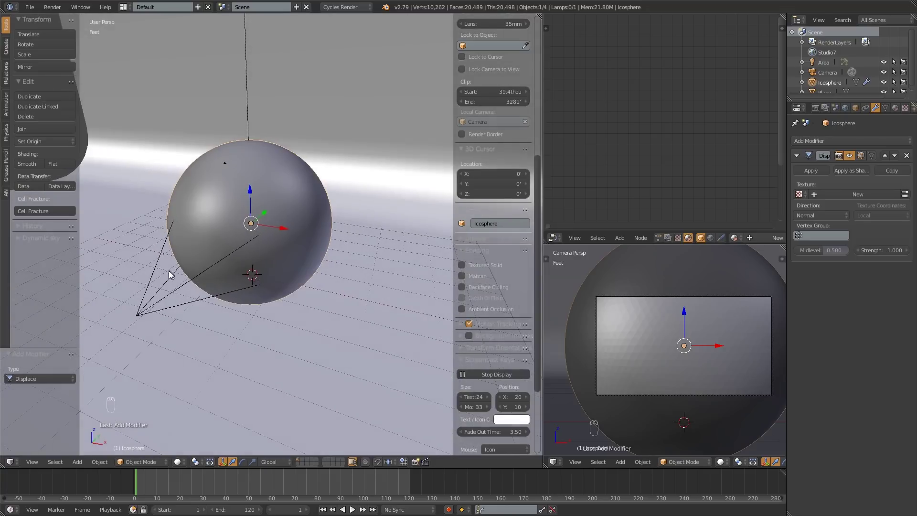
left_click(820, 192)
double_click(835, 194)
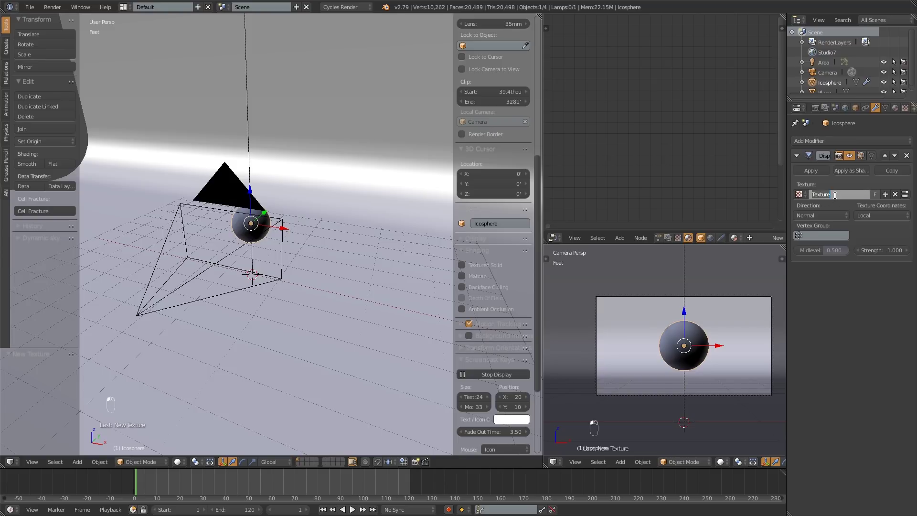
type("PROCEDUER")
key("shift+BackSpace")
key("shift+BackSpace")
key("shift+BackSpace")
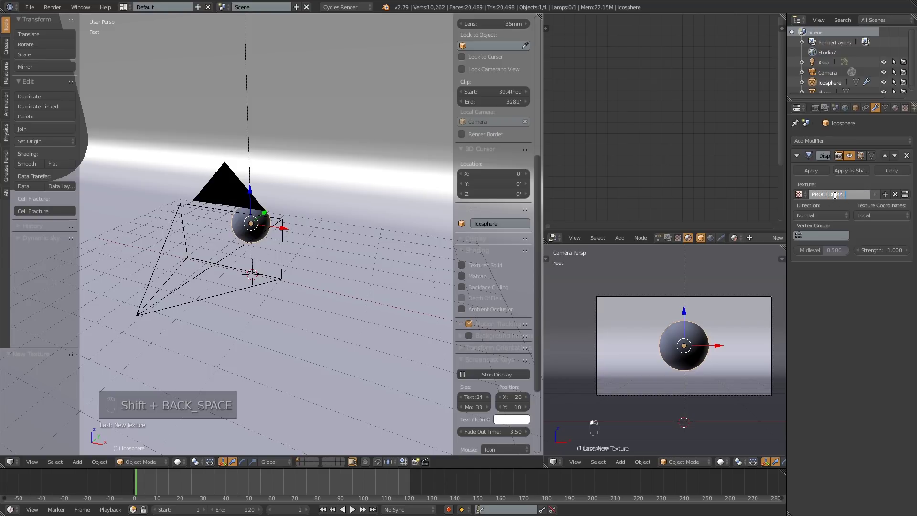
type("URAL")
key("Return")
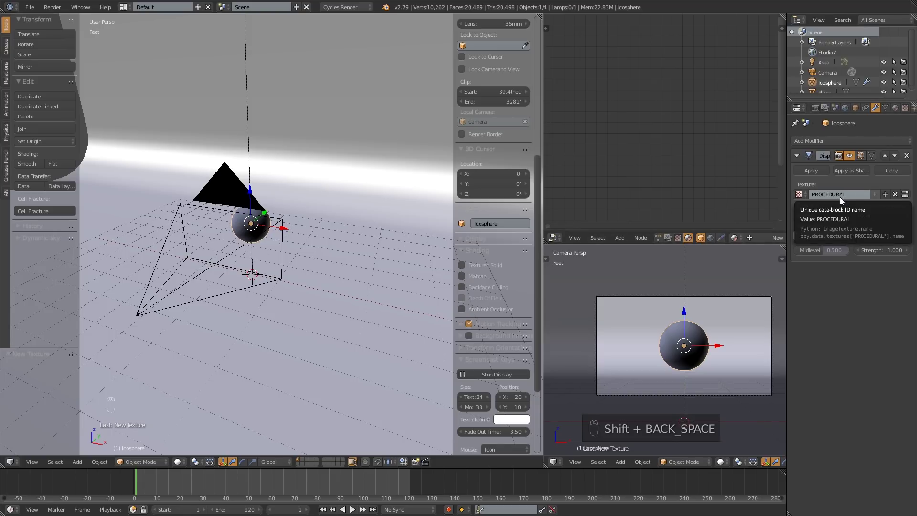
Set the type of the Displace modifier's PROCEDURAL texture to Stucci
left_click(905, 109)
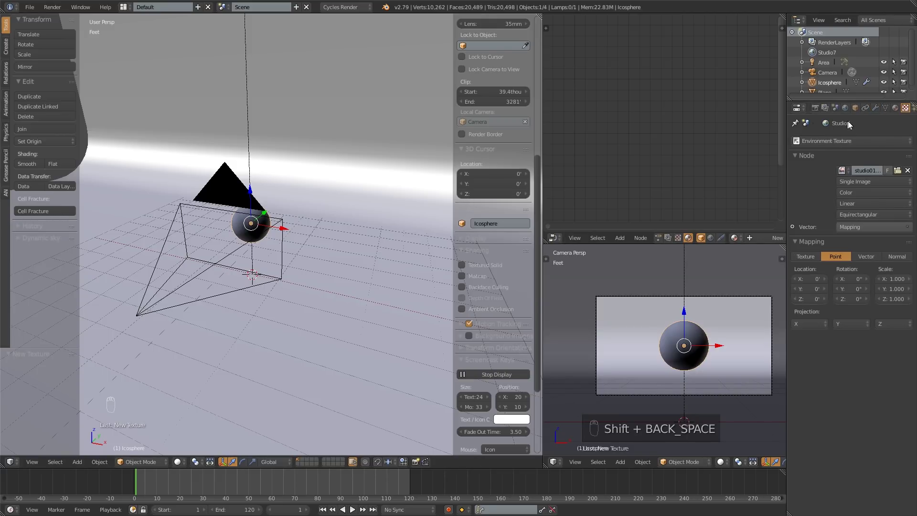
left_click(875, 108)
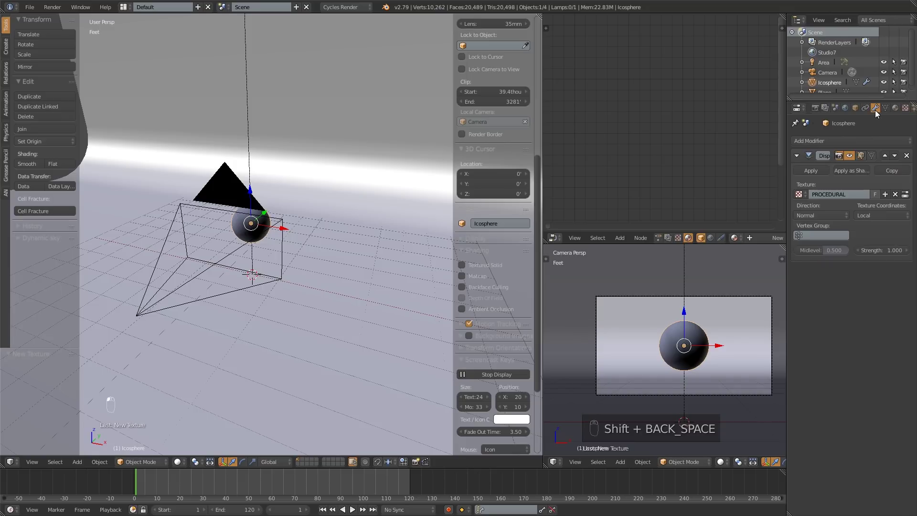
left_click(904, 195)
left_click(876, 171)
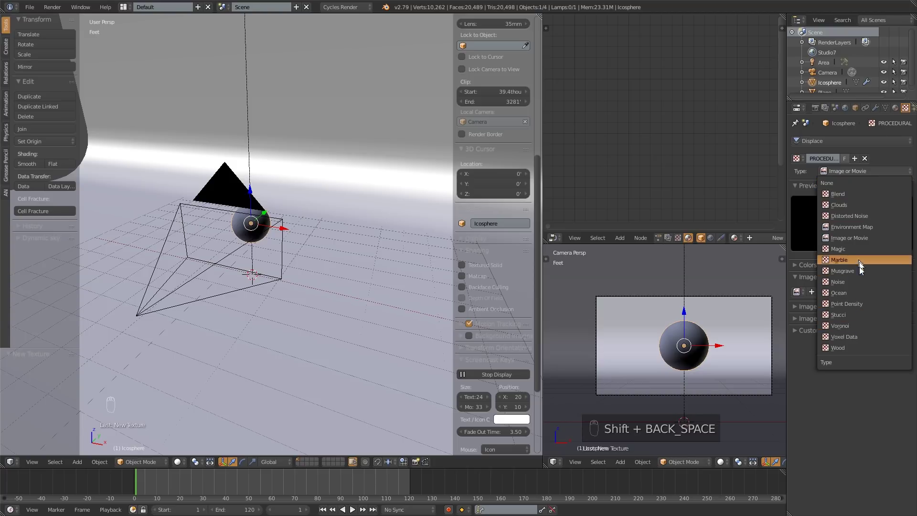
left_click(857, 314)
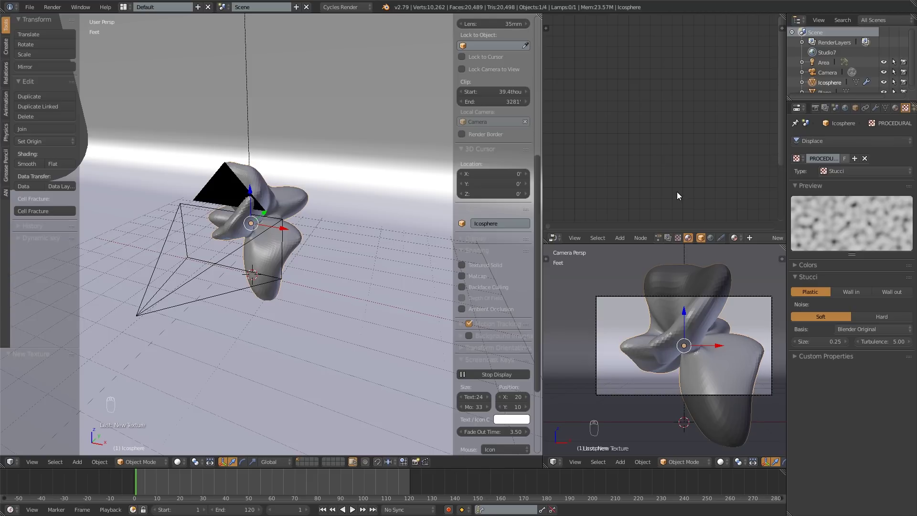
Reduce the strength of the ico sphere's Displace modifier to 0.240
middle_click_drag(396, 178, 376, 185)
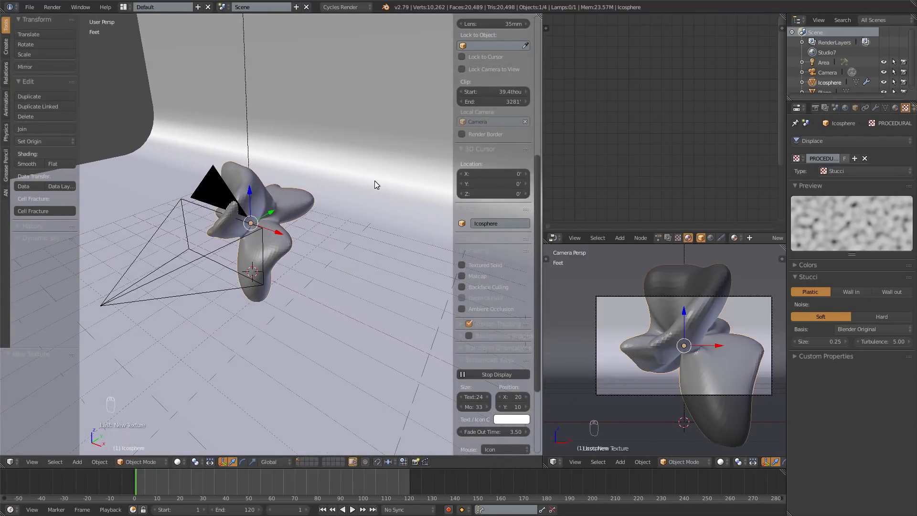
left_click(878, 108)
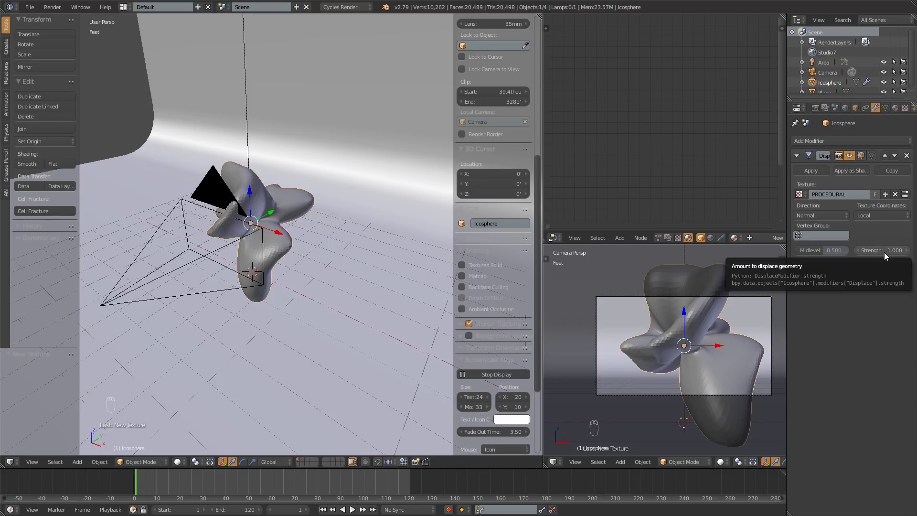
mouse_move(885, 252)
left_mouse_down()
mouse_move(855, 252)
mouse_move(884, 250)
left_mouse_up()
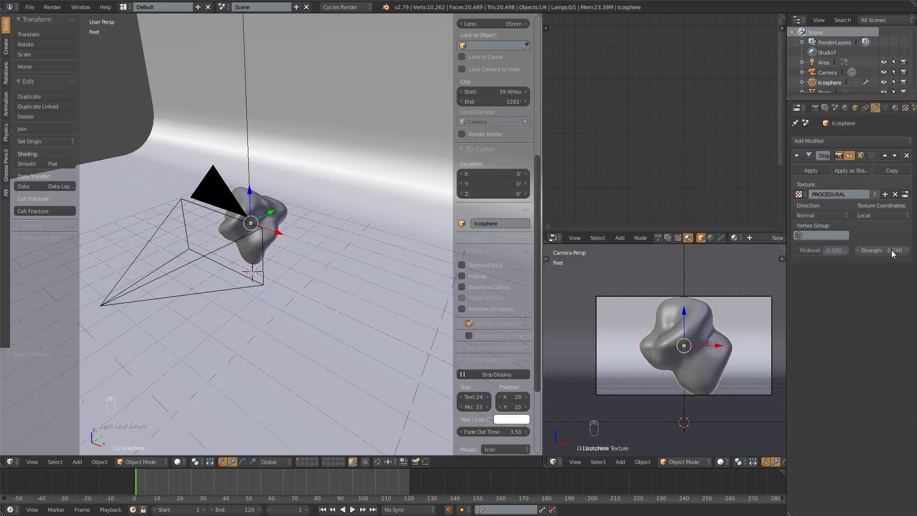
Move the camera back 1 ft along the negative Y axis and reselect the ico sphere
right_click(225, 215)
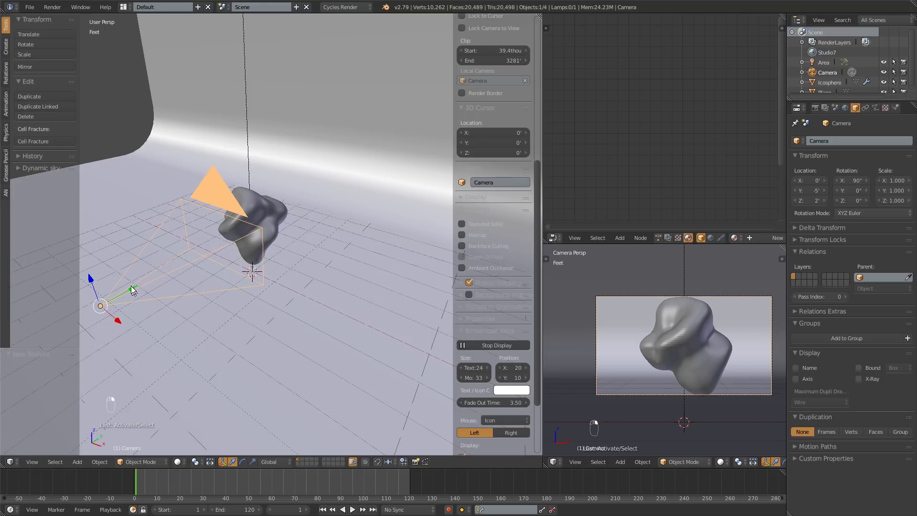
left_click_drag(133, 292, 93, 293)
right_click(272, 226)
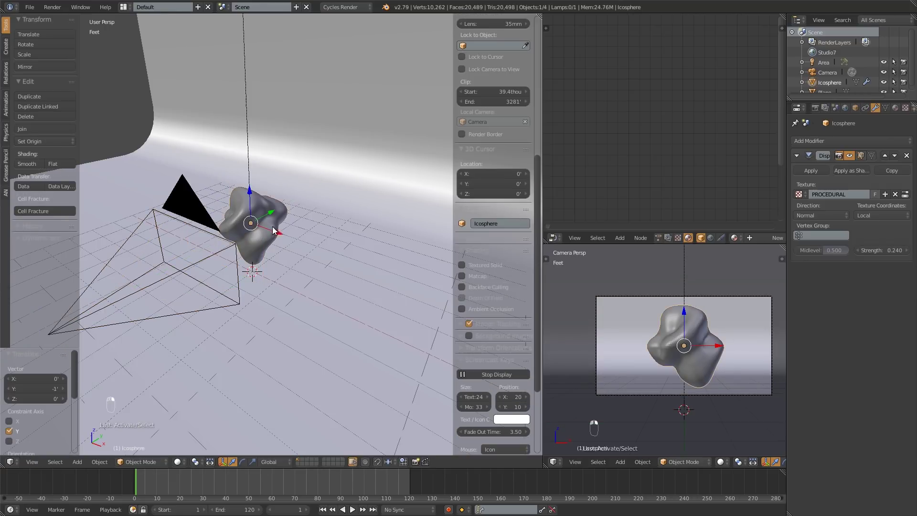
Set the Stucci texture's size to 0.15 and apply smooth shading to the ico sphere
mouse_move(272, 227)
middle_mouse_down()
mouse_move(253, 229)
mouse_move(279, 227)
middle_mouse_up()
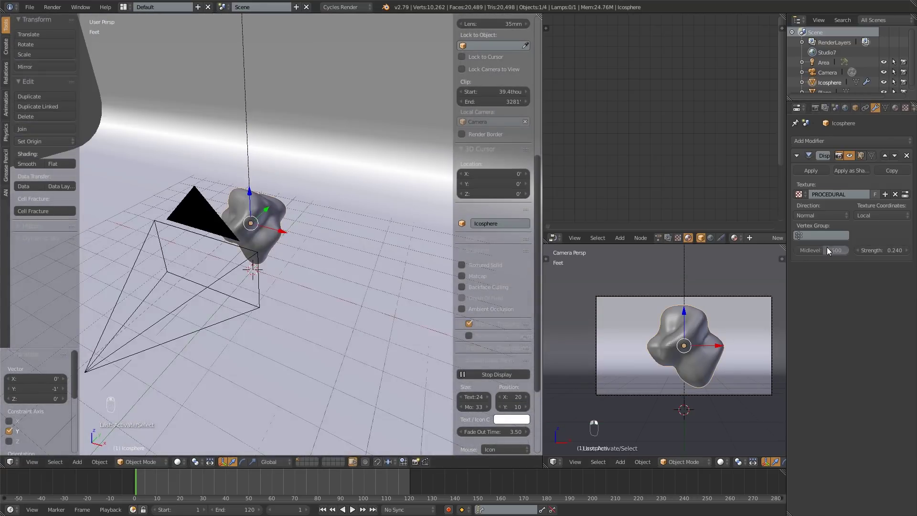
left_click(906, 195)
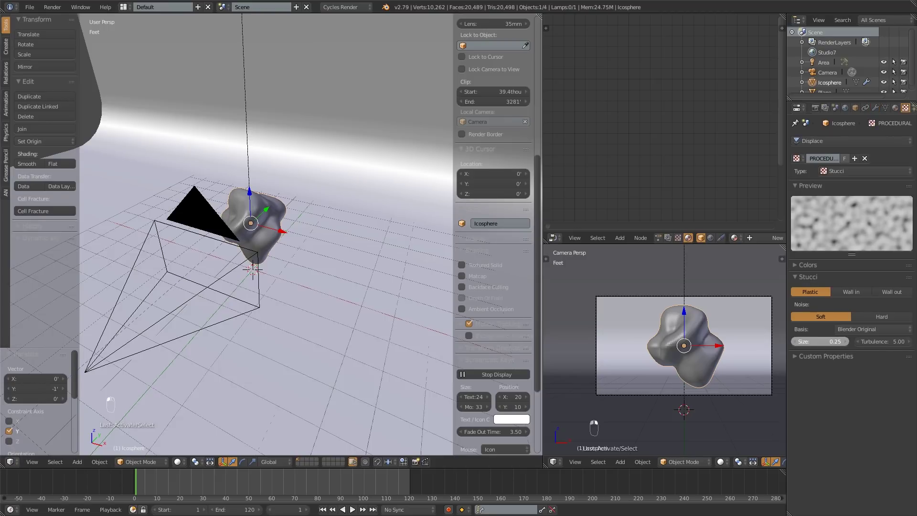
left_click_drag(820, 341, 799, 341)
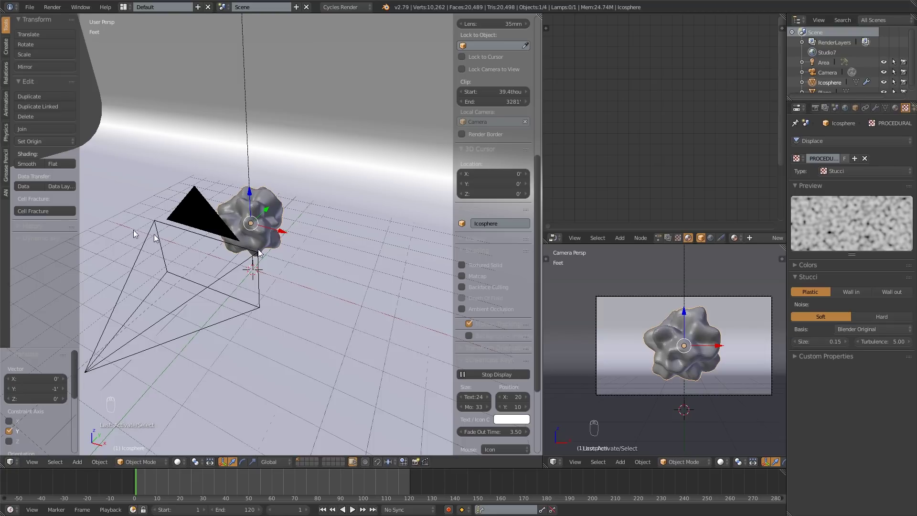
left_click(21, 165)
middle_click_drag(420, 234, 296, 259)
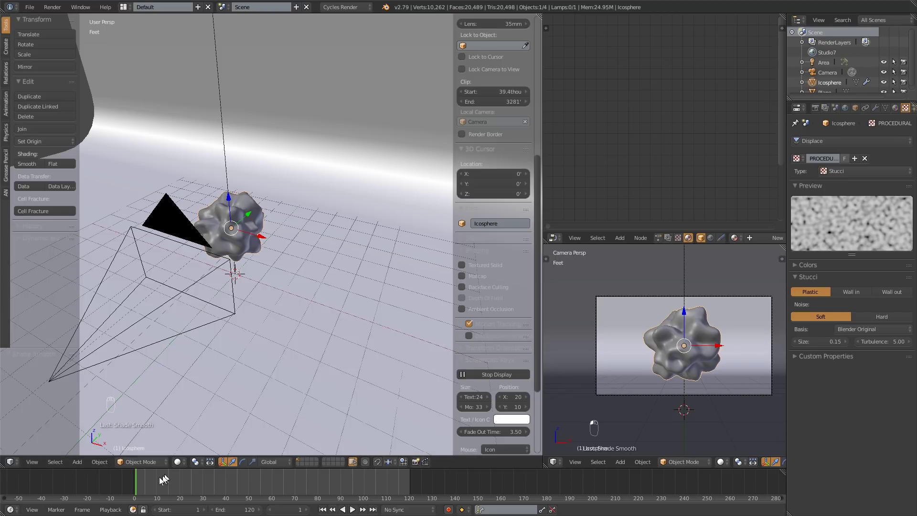
Try varying the Stucci texture's size on the displaced ico sphere
key("alt+a")
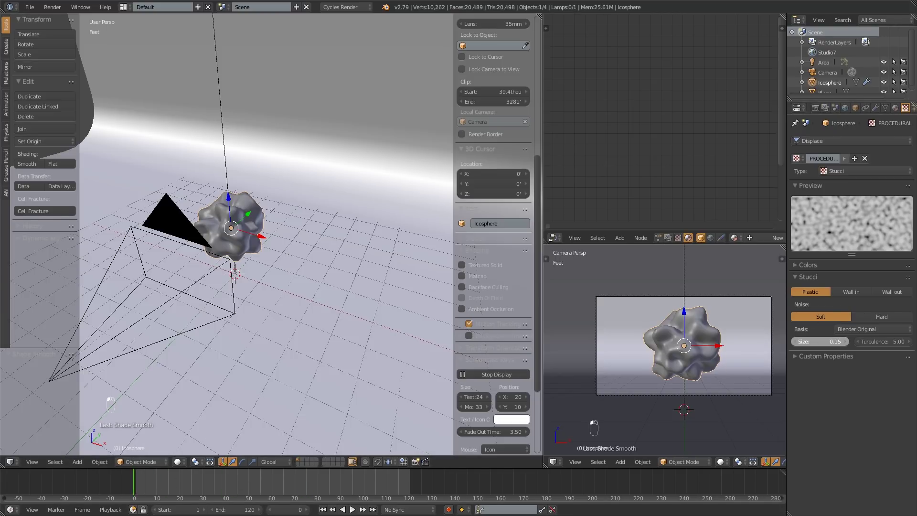
left_click_drag(819, 341, 797, 342)
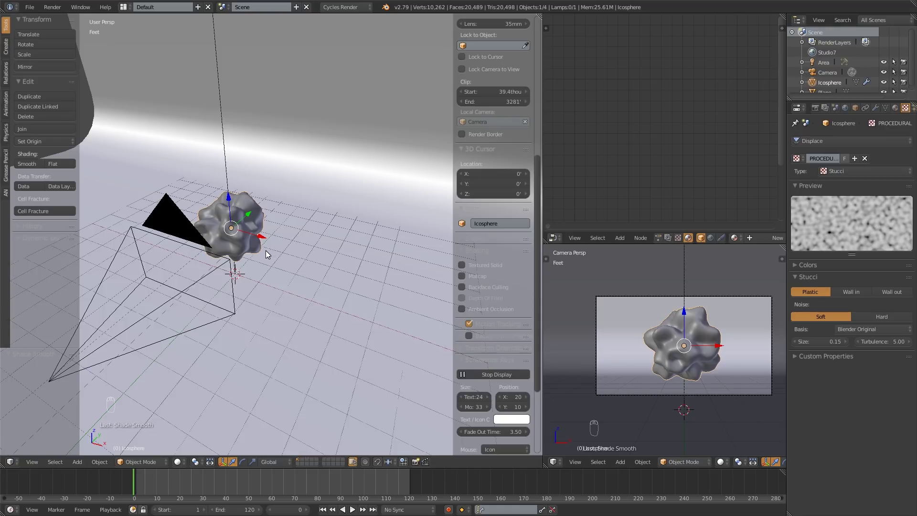
Add a cube-shaped empty at the 3D cursor
key("shift+a")
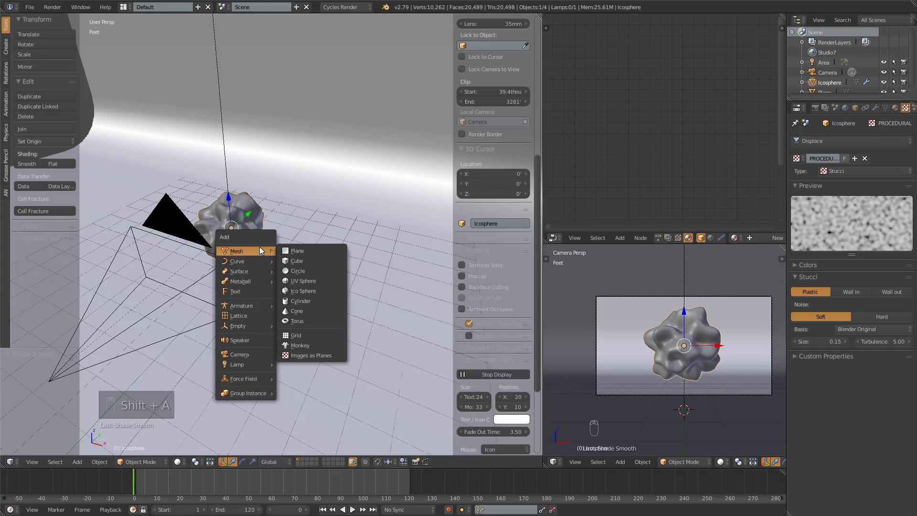
mouse_move(241, 326)
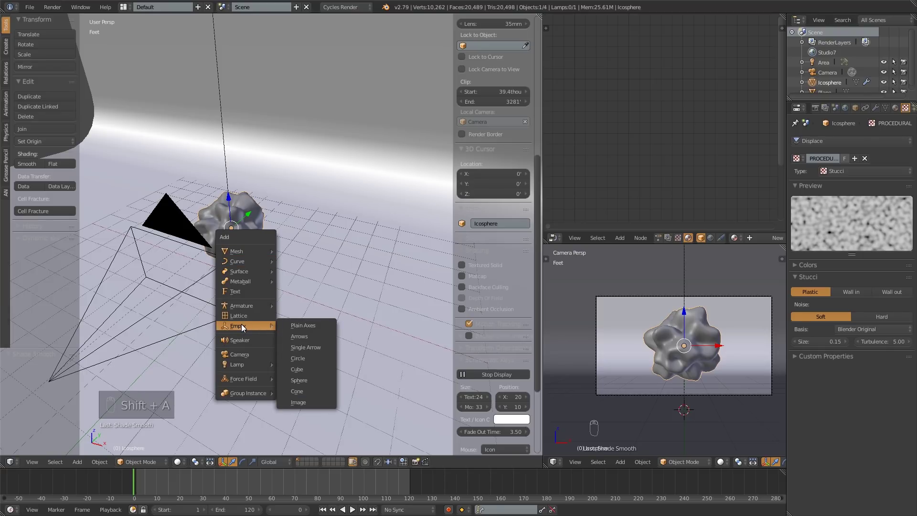
left_click(310, 370)
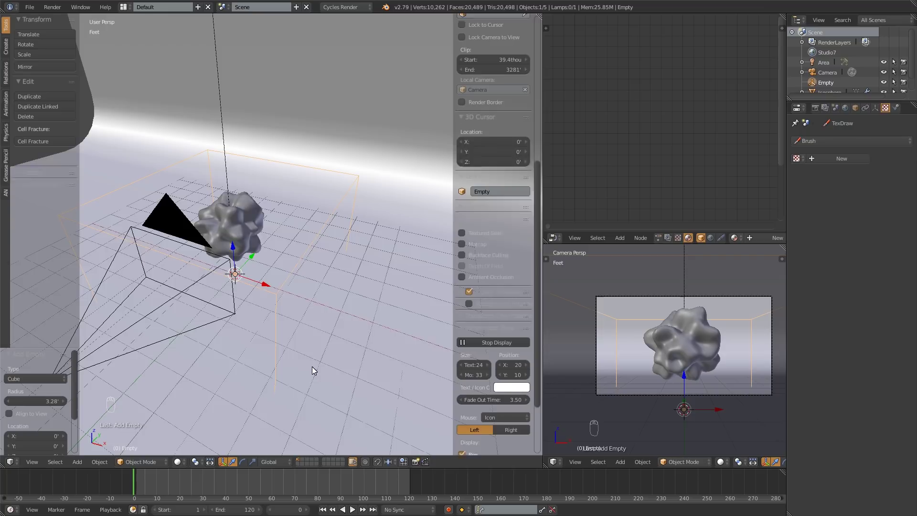
middle_click_drag(313, 369, 335, 318)
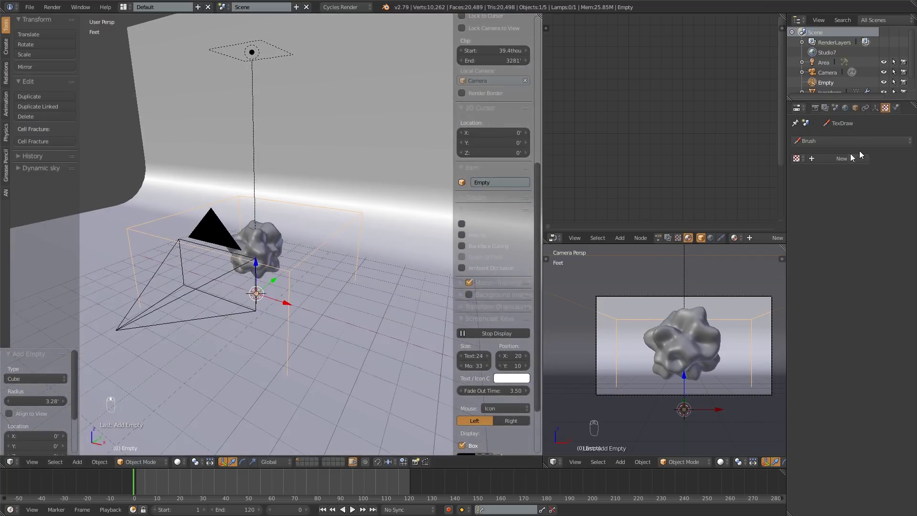
Reduce the empty's display size to 6.8 inches and move it to X -3 ft, Z 3 ft
left_click(875, 109)
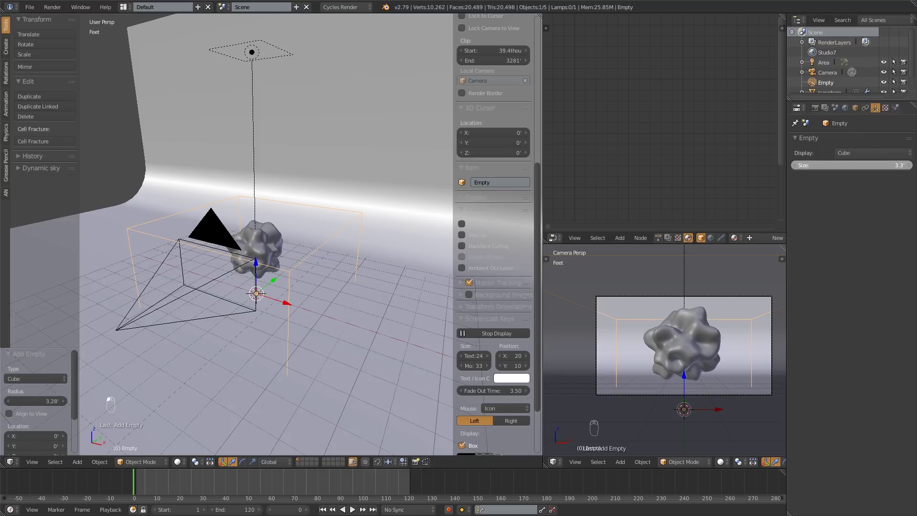
left_click_drag(852, 166, 798, 165)
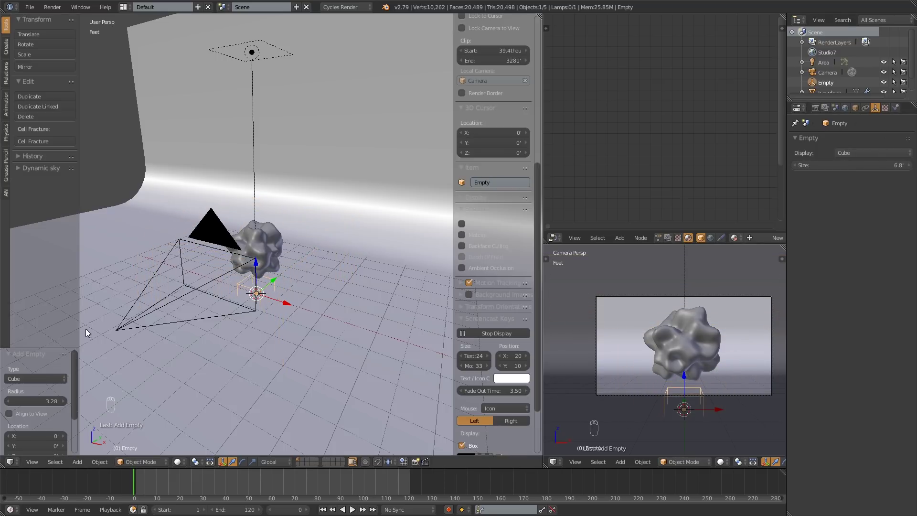
left_click_drag(258, 269, 233, 220)
middle_click_drag(233, 219, 307, 254)
Set the ico sphere's Displace texture coordinates to Object and pick the cube empty as the reference object
left_click(238, 250)
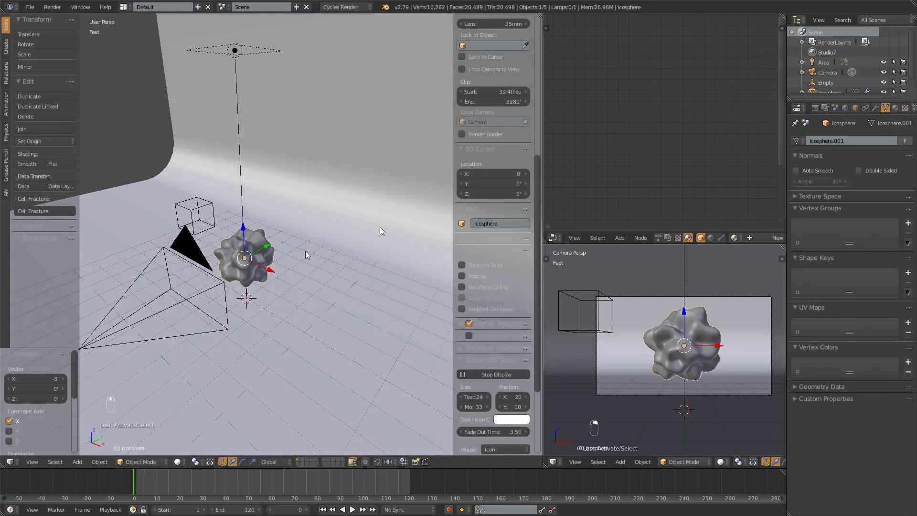
left_click(876, 108)
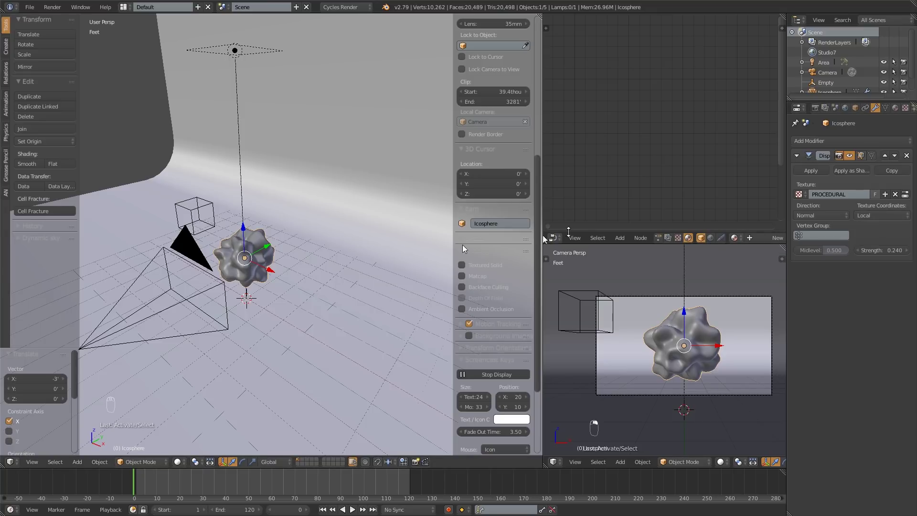
left_click(871, 215)
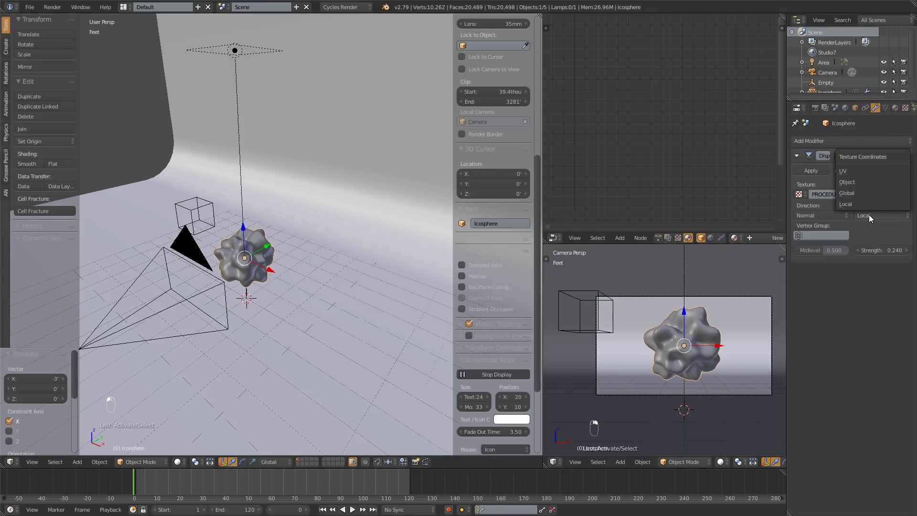
left_click(863, 182)
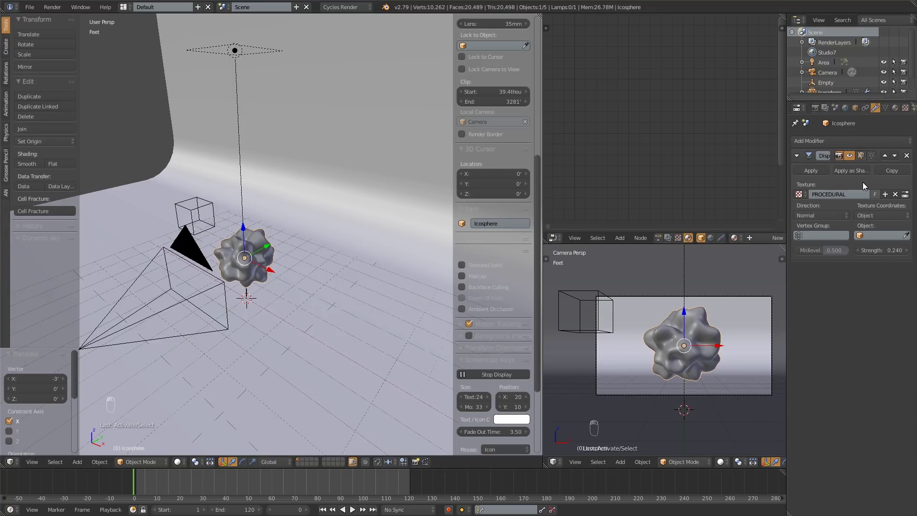
left_click(873, 213)
left_click(874, 214)
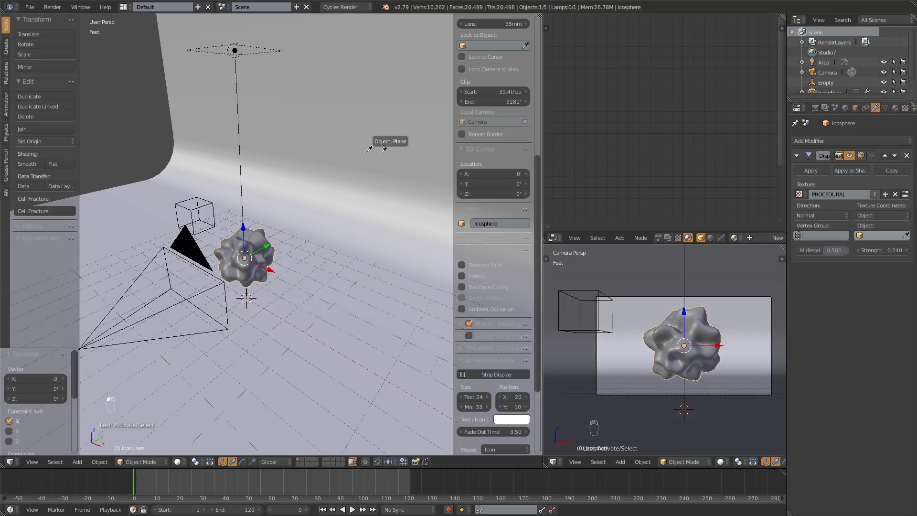
left_click(198, 192)
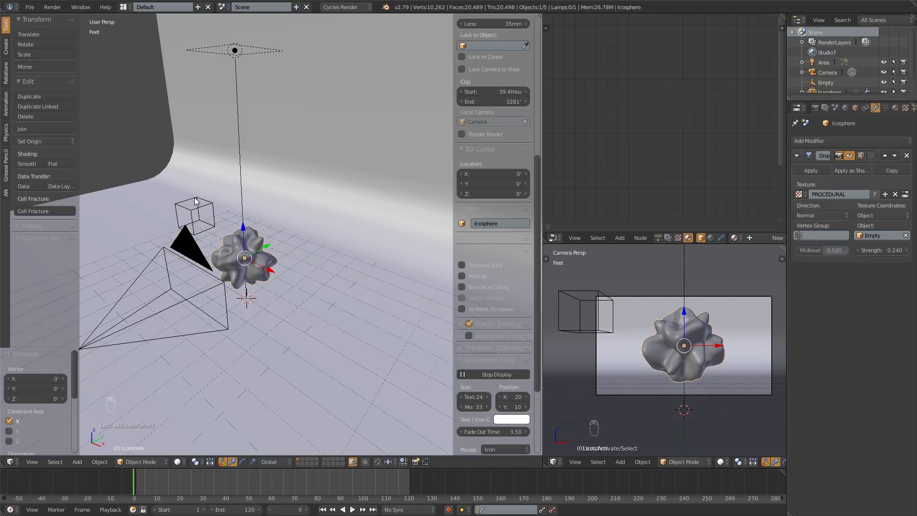
Select the cube empty beside the displaced ico sphere
middle_click_drag(262, 242, 291, 250)
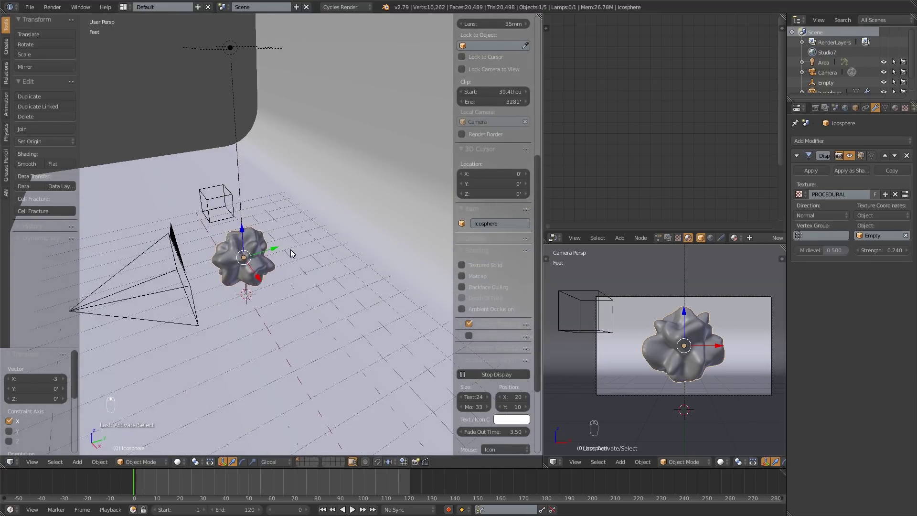
right_click(229, 201)
middle_click_drag(228, 201, 245, 219)
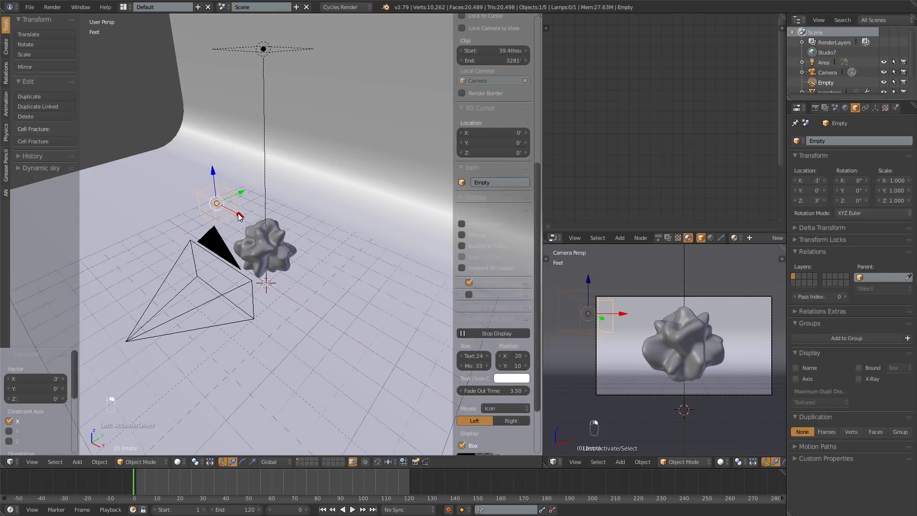
Try moving the empty along the X axis past the sphere to preview the changing displacement
key("g")
key("x")
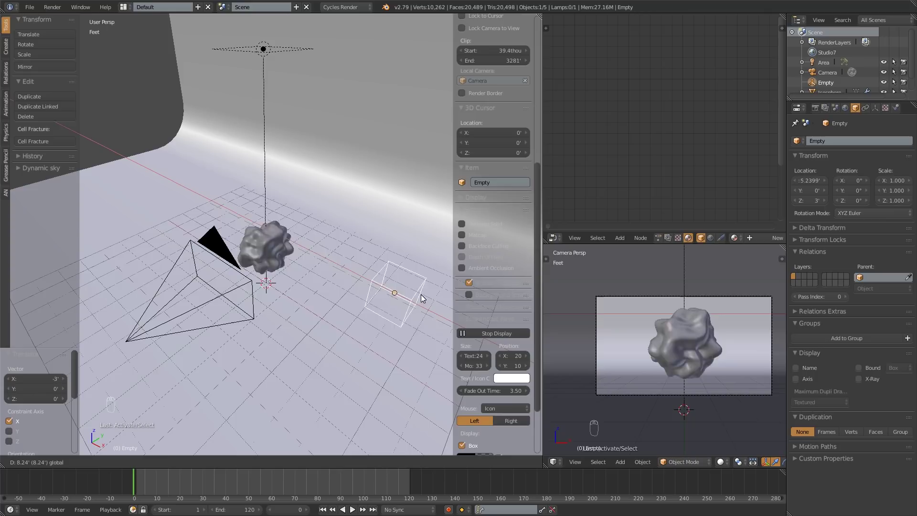
right_click(236, 237)
Set the active keying set to LocRot for keyframing the empty
middle_click_drag(240, 237, 226, 248)
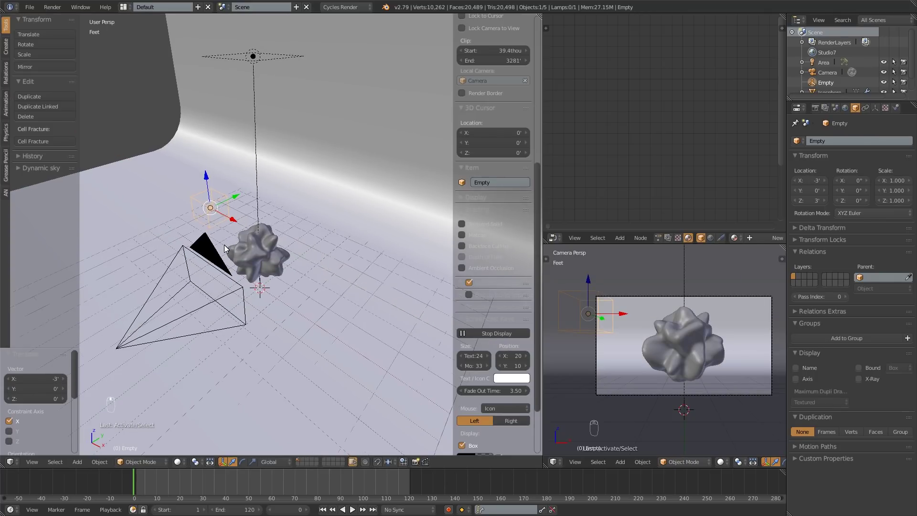
middle_click_drag(259, 310, 282, 283)
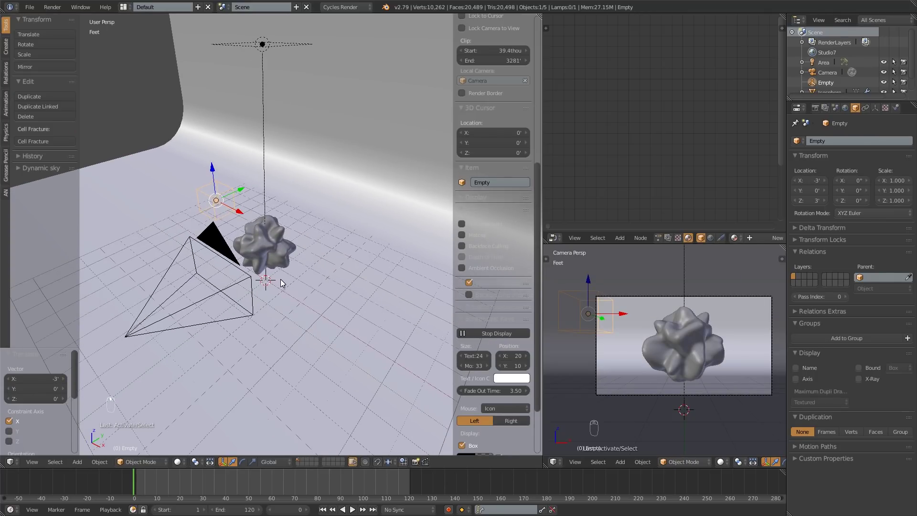
scroll(475, 246, "up", 10)
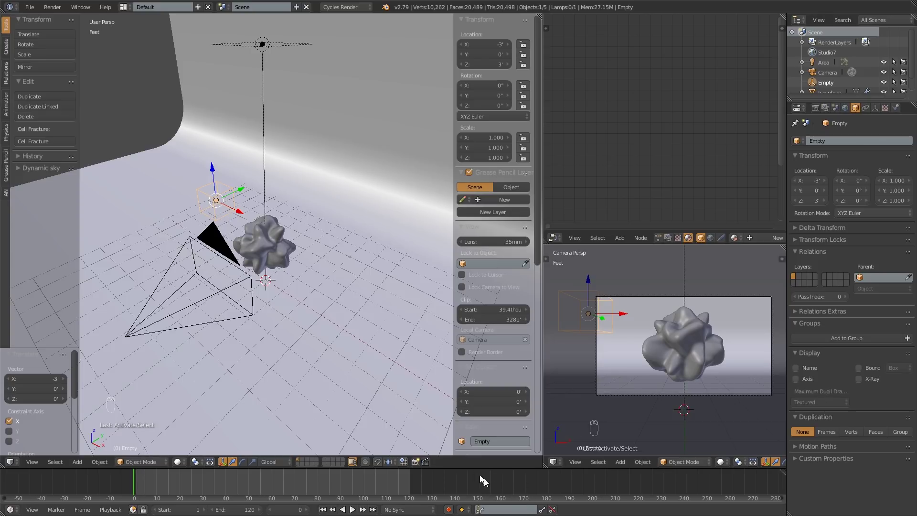
left_click(497, 513)
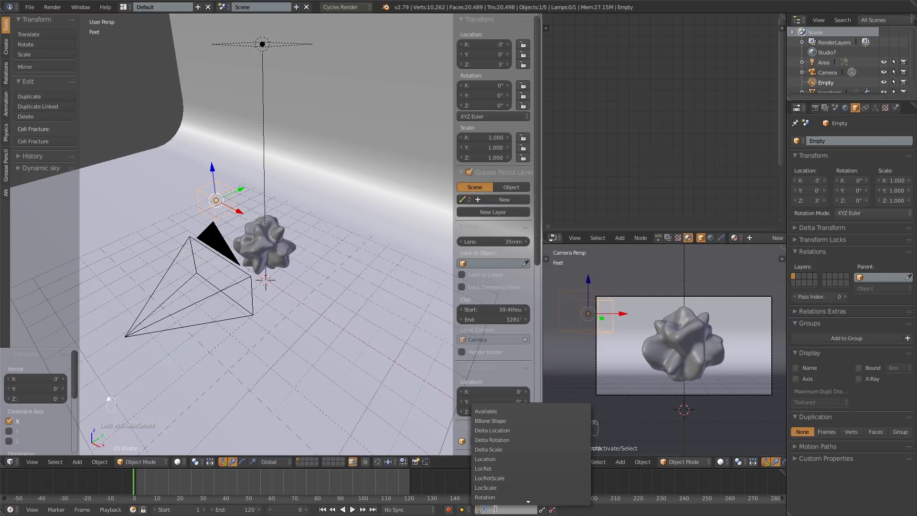
left_click(503, 469)
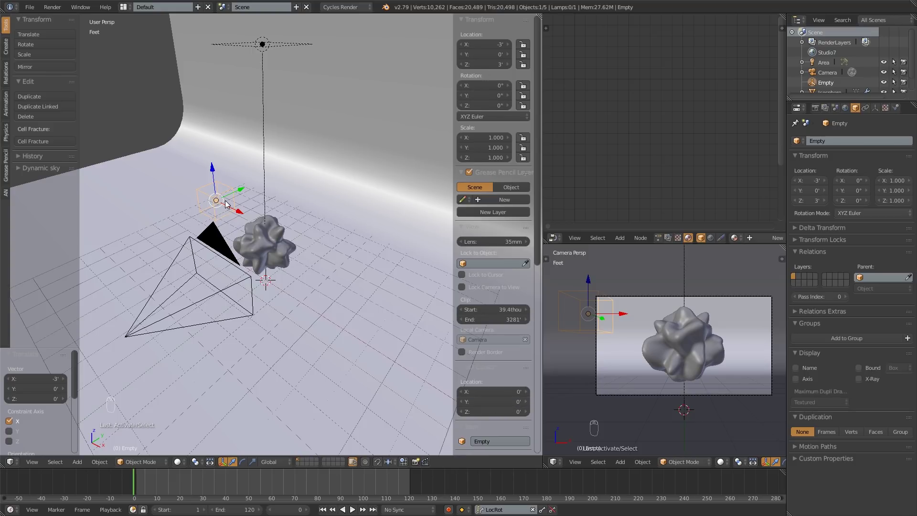
Move the empty to about X -4.3', rotate it freely to about -15°, -37.5°, -15°, and insert a LocRot keyframe at frame 0
left_click_drag(243, 215, 227, 205)
key("r")
key("r")
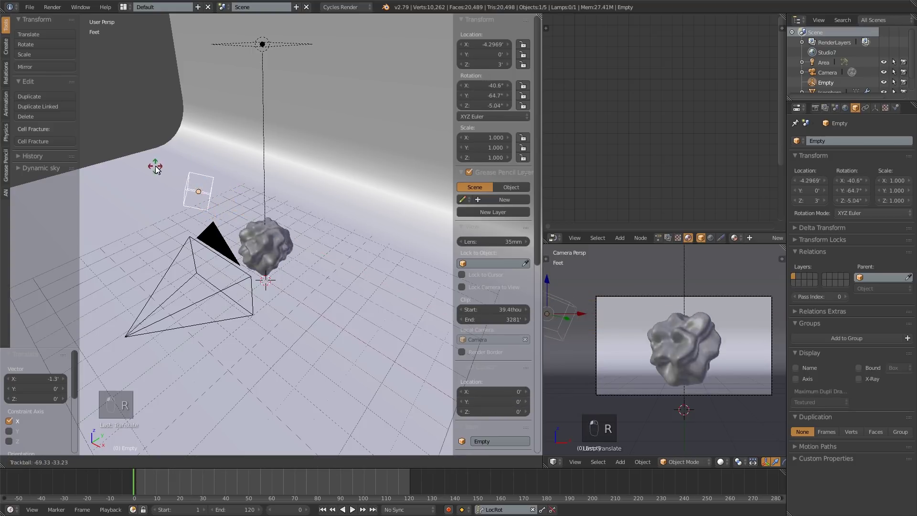
left_click(170, 194)
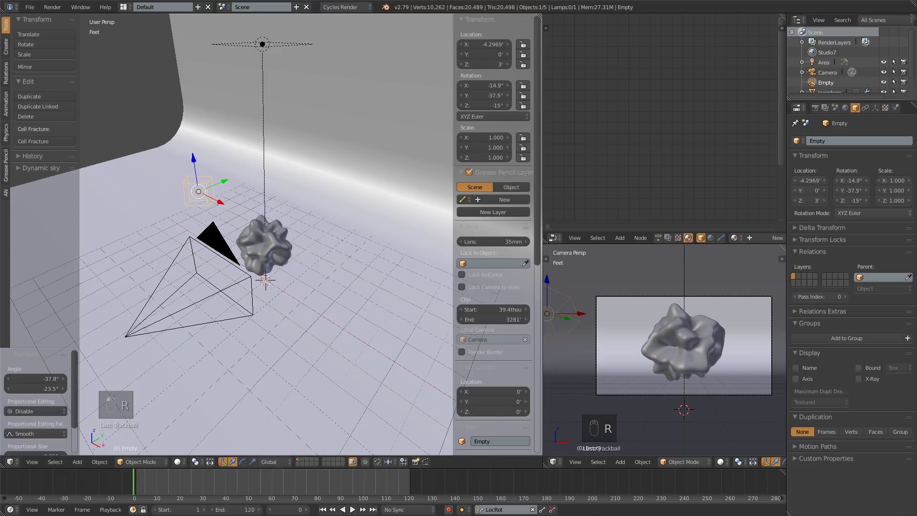
left_click(542, 509)
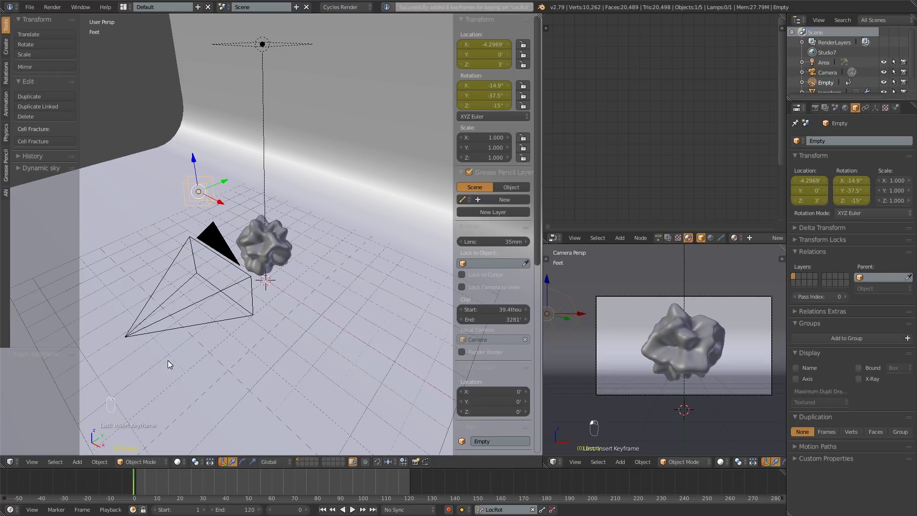
Go to frame 120 and move the empty across to the sphere's other side, at about X 3.07', Y 2.04', Z 4.69'
key("alt+a")
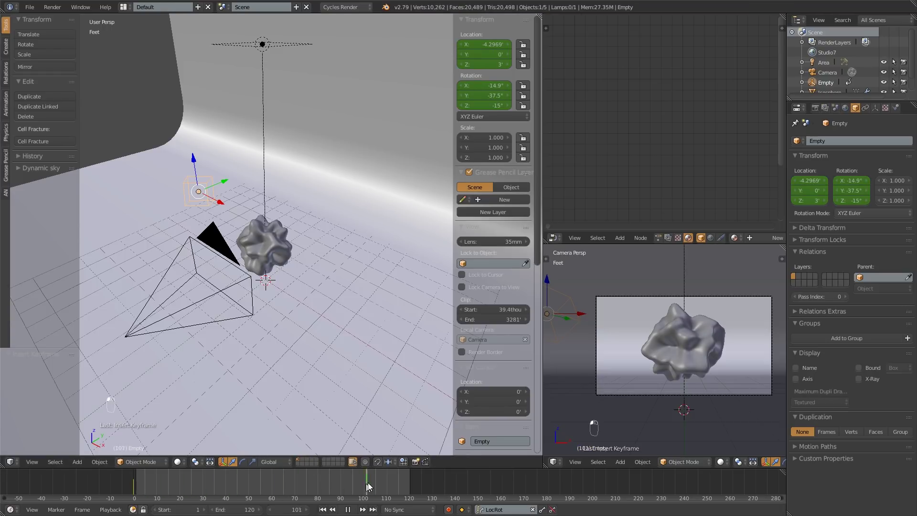
left_click(411, 478)
key("alt+a")
left_click_drag(217, 210, 348, 274)
left_click_drag(335, 237, 377, 172)
middle_click_drag(377, 172, 272, 235)
Rotate the empty freely to about X 145°, Y 5°, Z -246° and insert a LocRot keyframe at frame 120
key("r")
key("r")
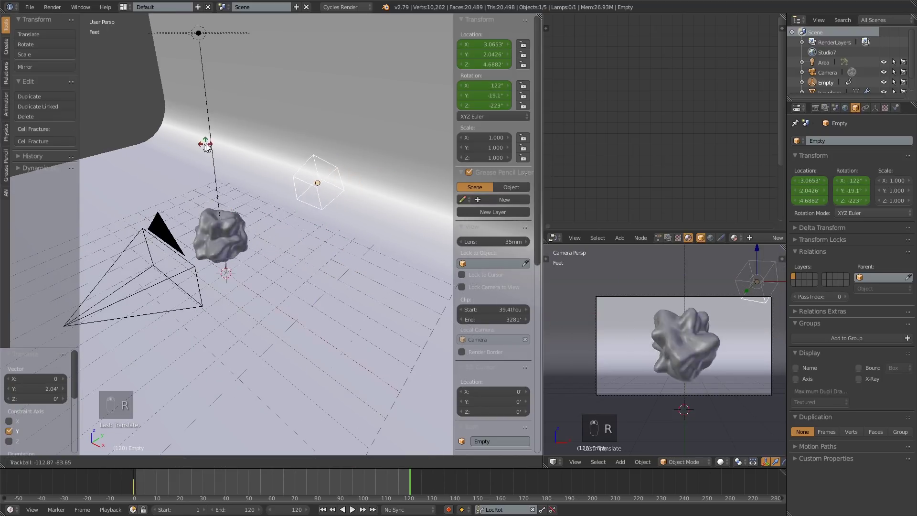
left_click(229, 117)
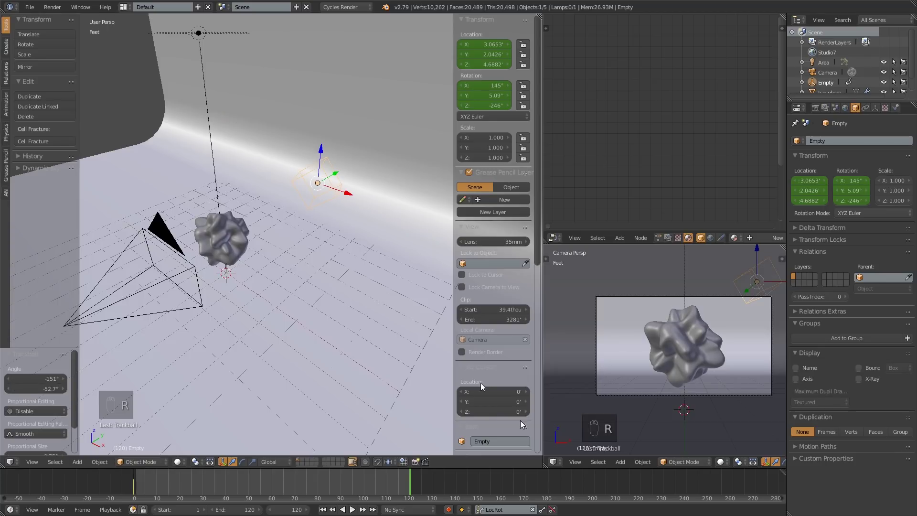
left_click(543, 510)
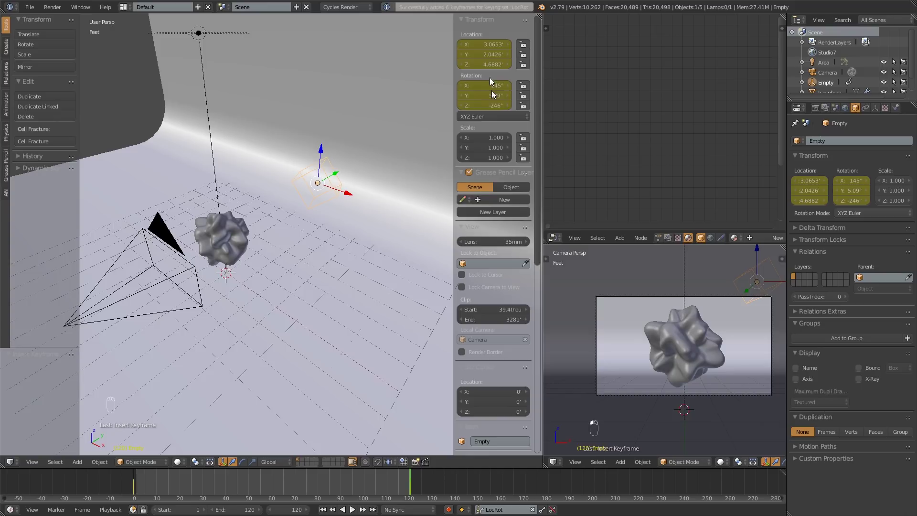
Play back the animation, including in an enlarged camera view, to check how the displacement changes as the empty moves
key("alt+a")
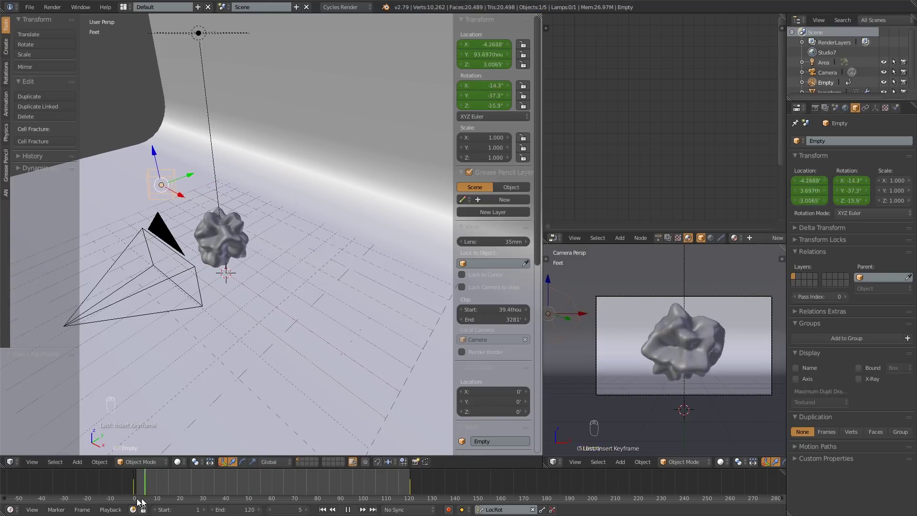
key("alt+a")
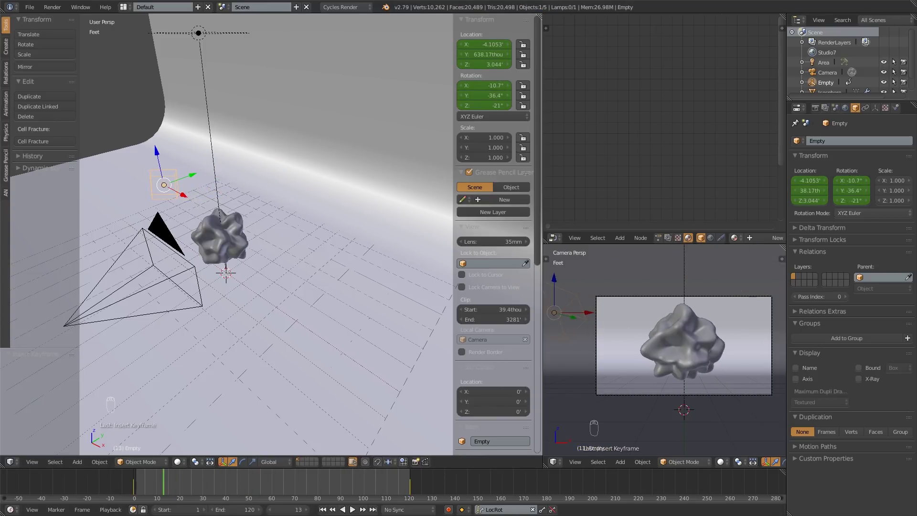
left_click(352, 510)
key("shift+space")
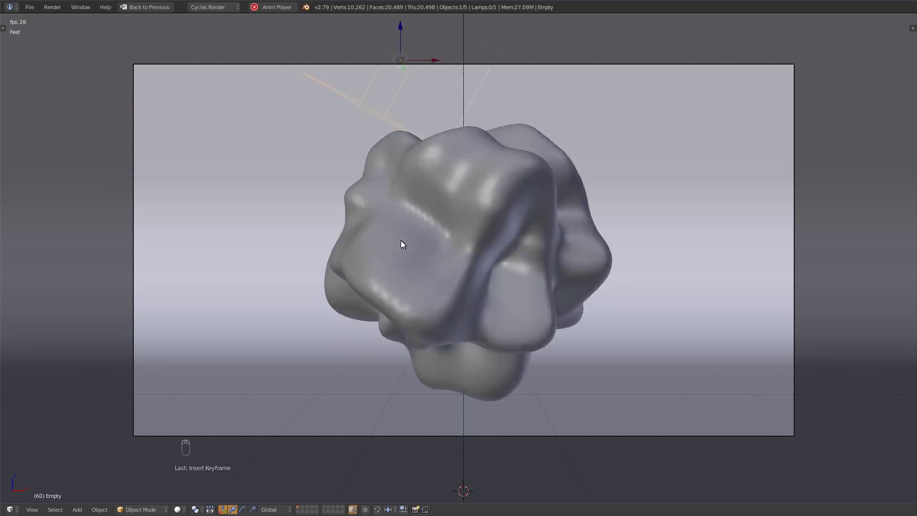
key("shift+space")
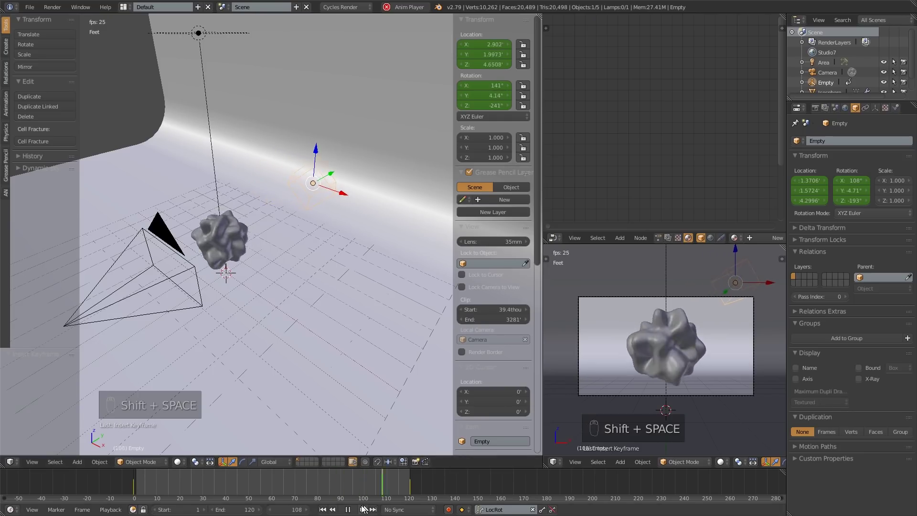
left_click(352, 510)
left_click(352, 510)
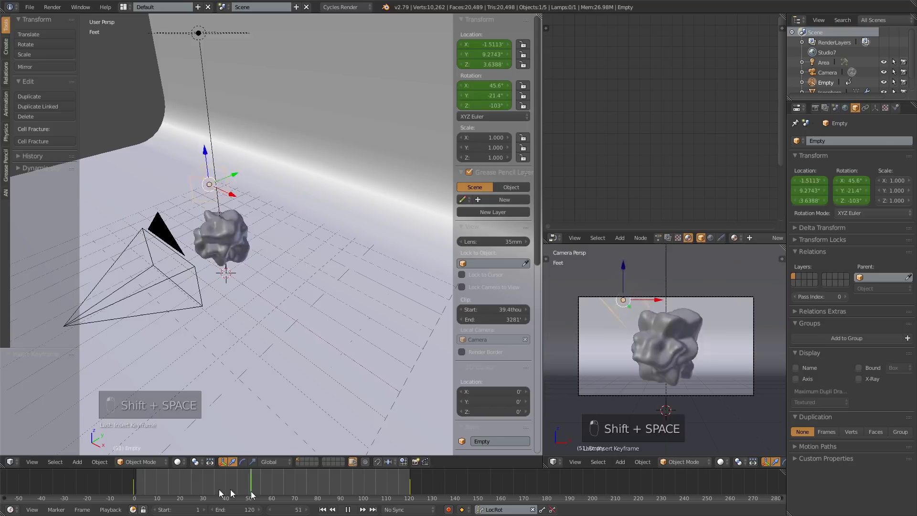
left_click(348, 510)
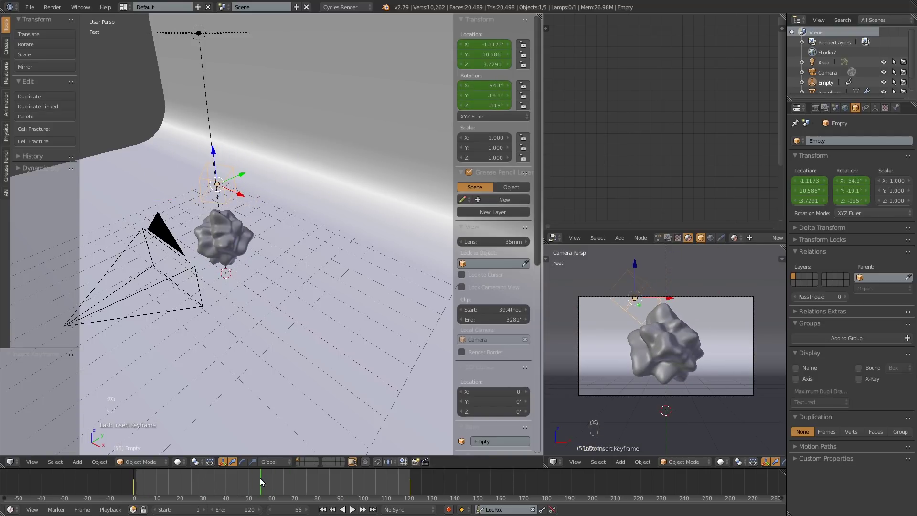
Select the ico sphere, go to frame 44 and show the camera view with rendered shading
right_click(224, 226)
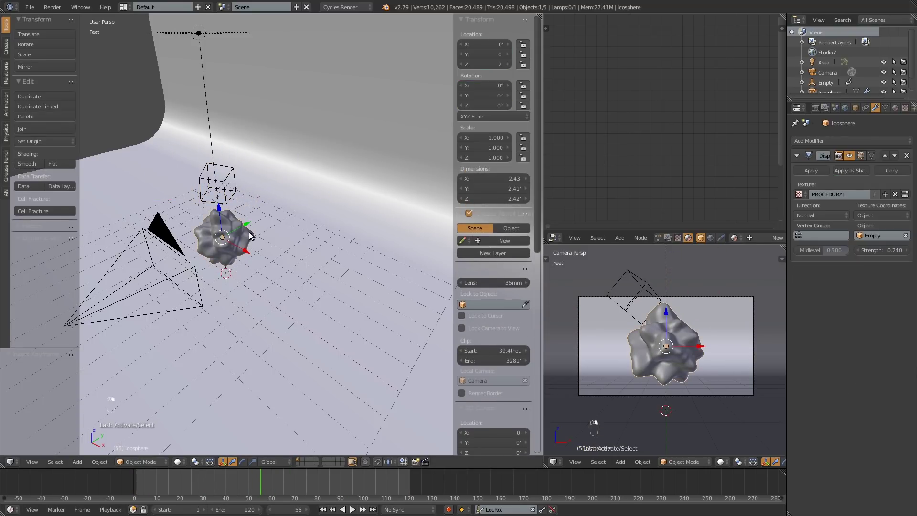
middle_click_drag(250, 236, 288, 242)
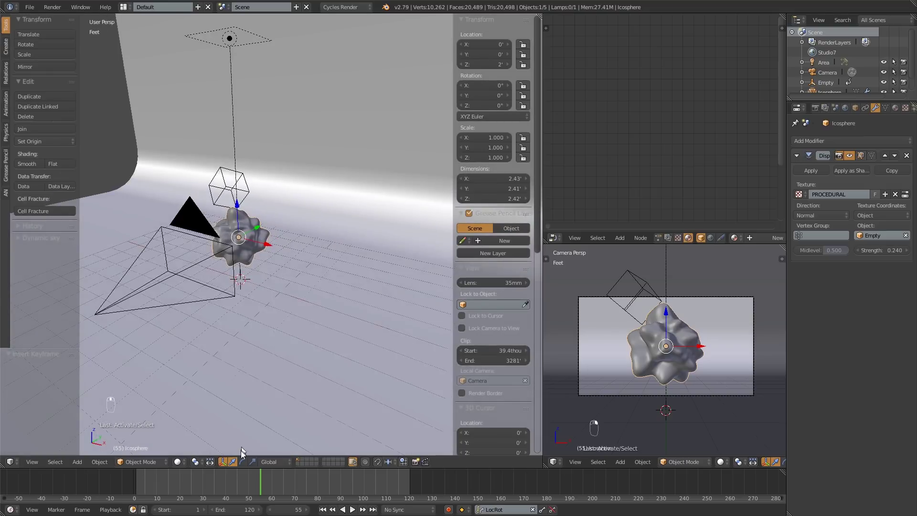
key("alt+a")
left_click(187, 477)
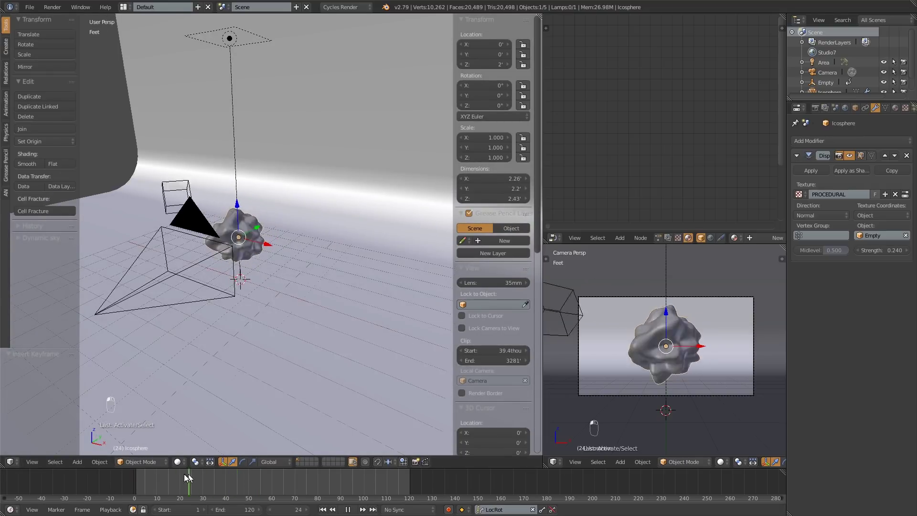
key("alt+a")
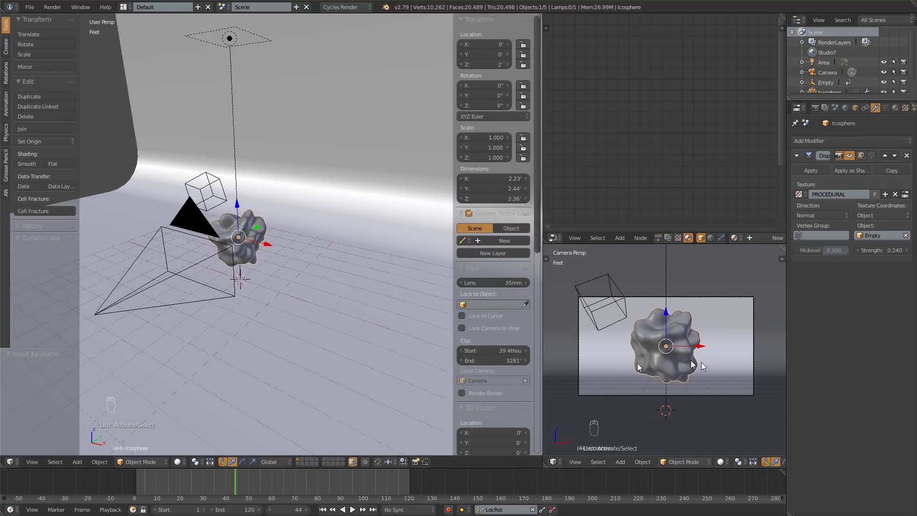
key("shift+z")
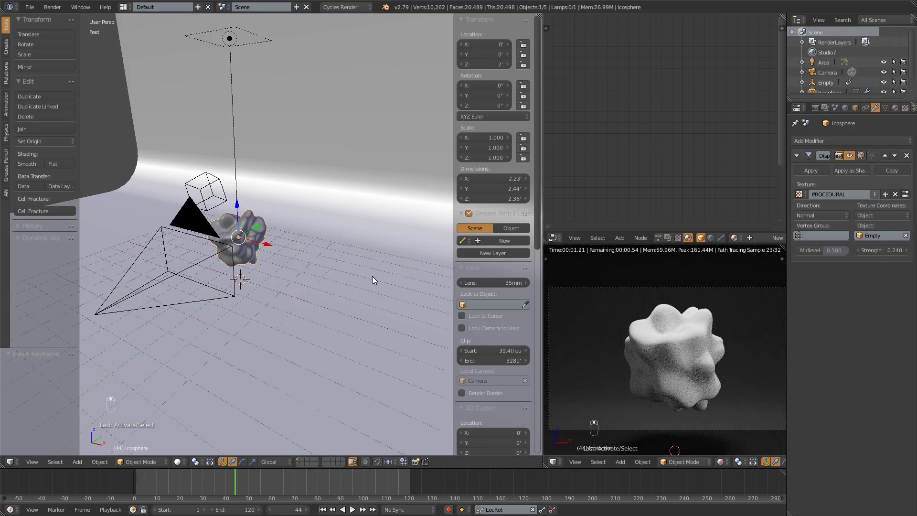
Set the base color of the backdrop plane's Principled BSDF to a bright pinkish red
right_click(336, 225)
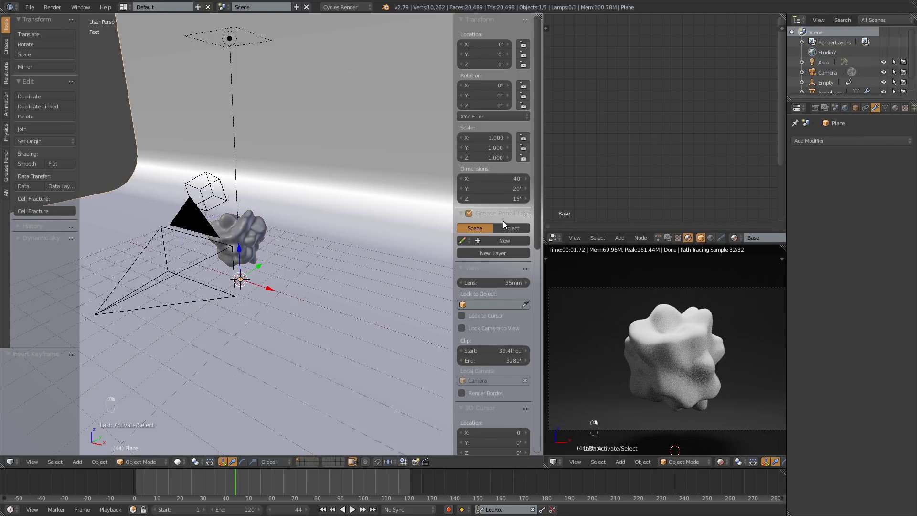
scroll(635, 325, "down", 2)
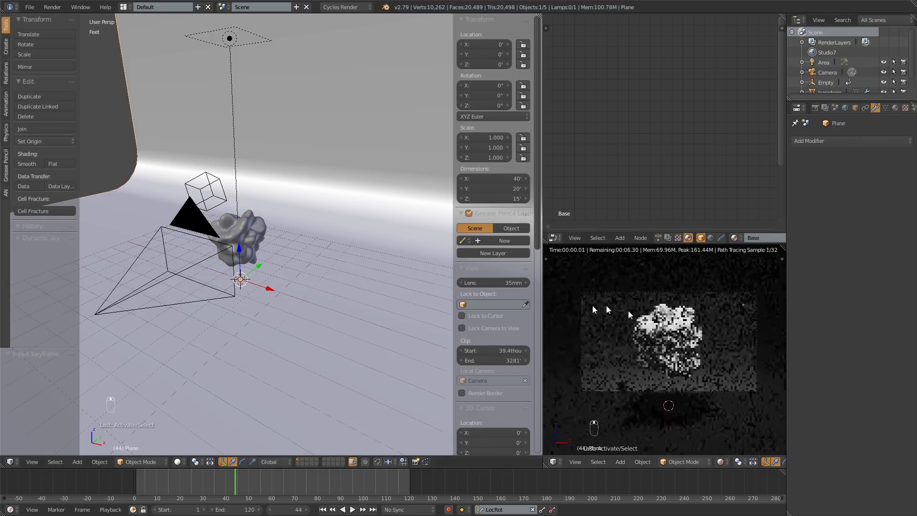
scroll(246, 242, "up", 1)
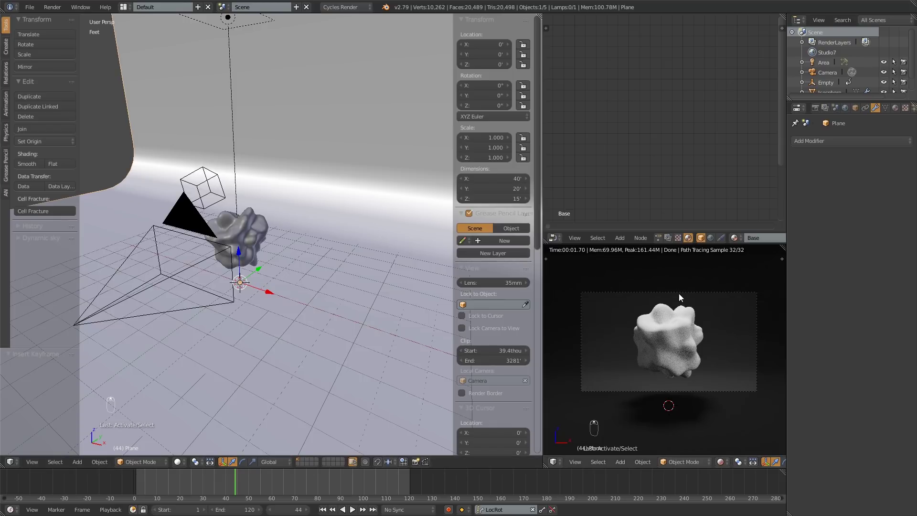
key("Home")
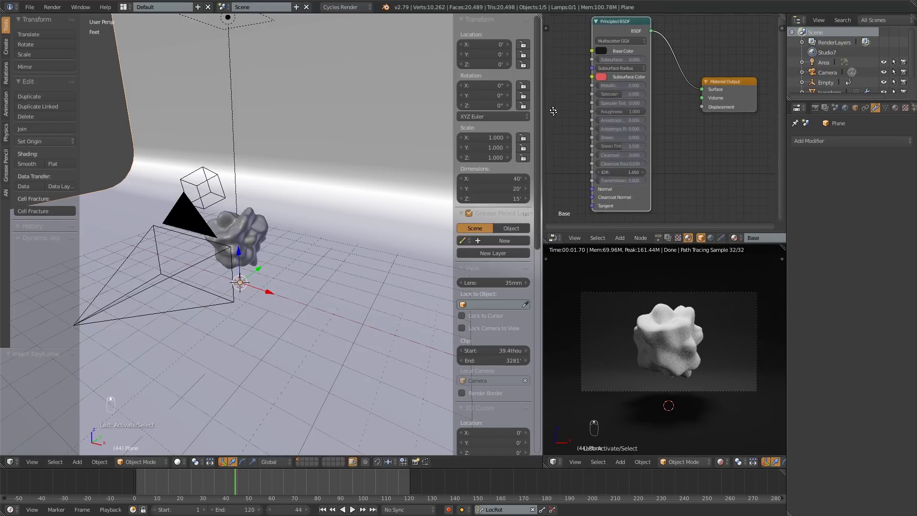
middle_click_drag(681, 120, 682, 144)
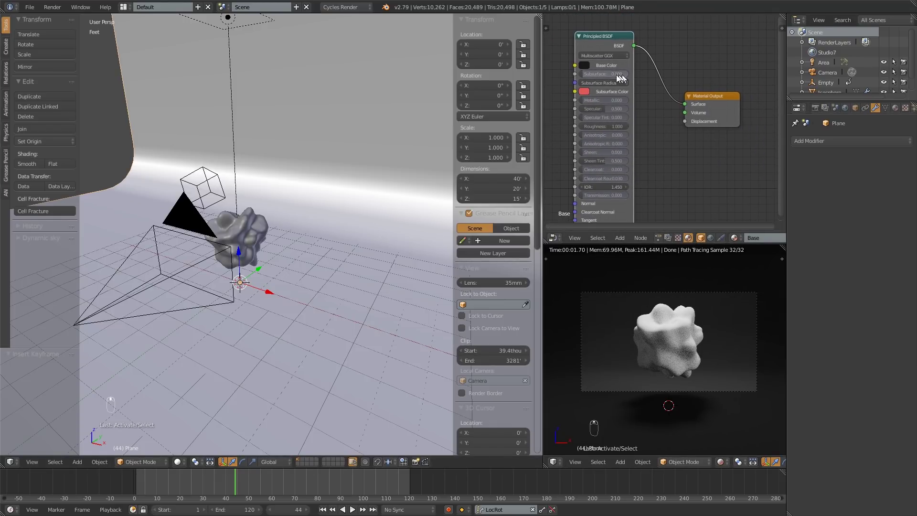
left_click(584, 65)
left_click(621, 107)
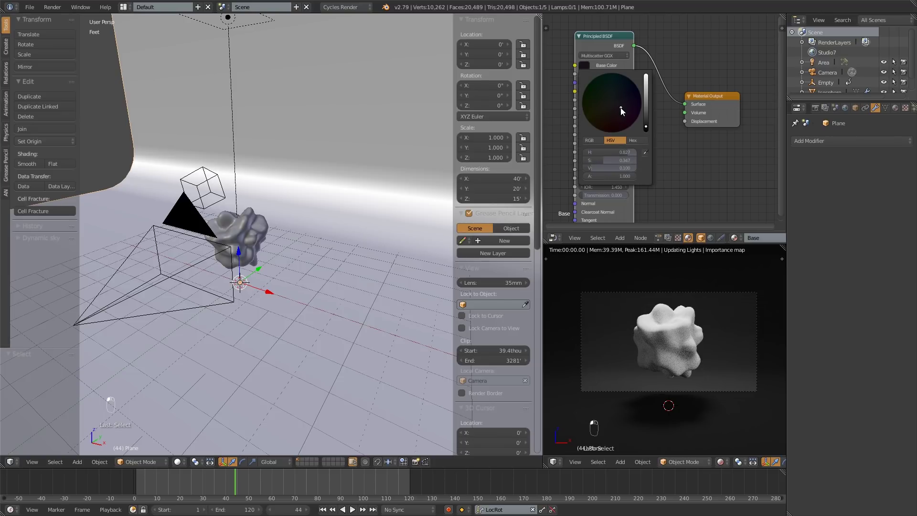
left_click(645, 82)
left_click(617, 118)
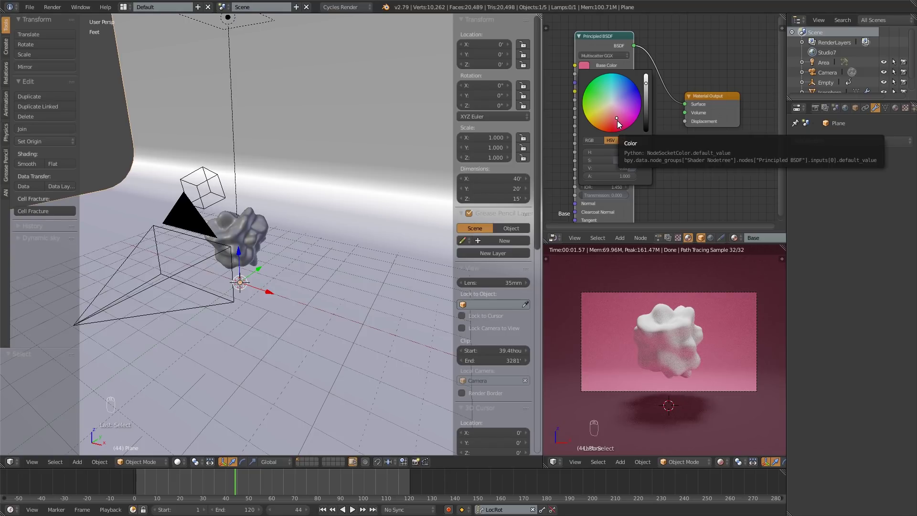
left_click_drag(613, 151, 622, 160)
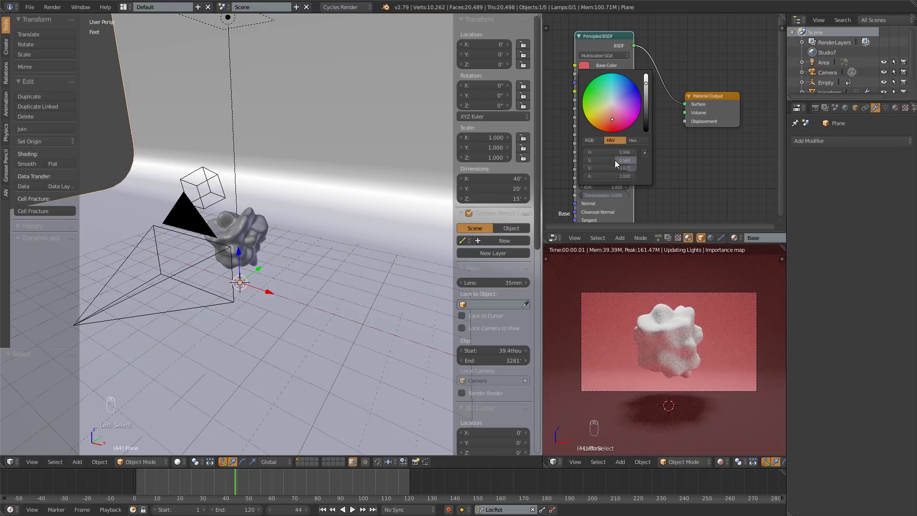
Give the ico sphere a new material named woobly
scroll(709, 345, "up", 4)
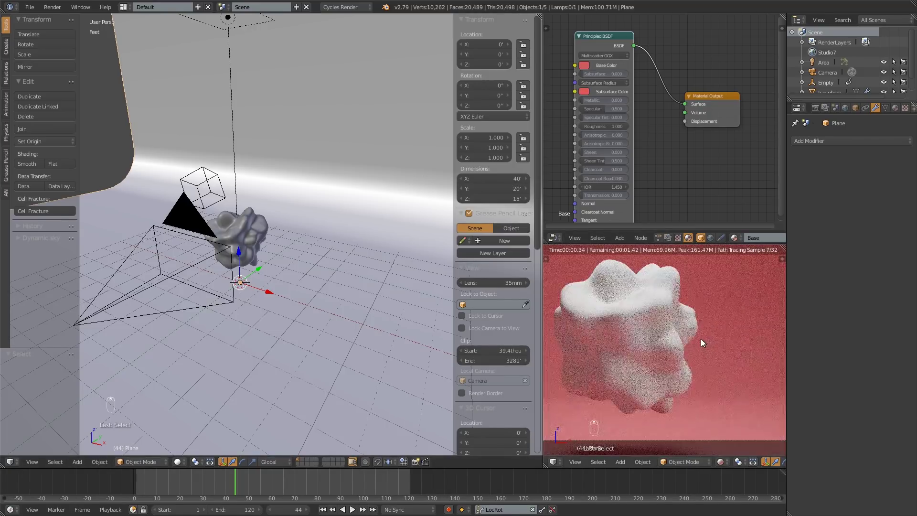
right_click(274, 238)
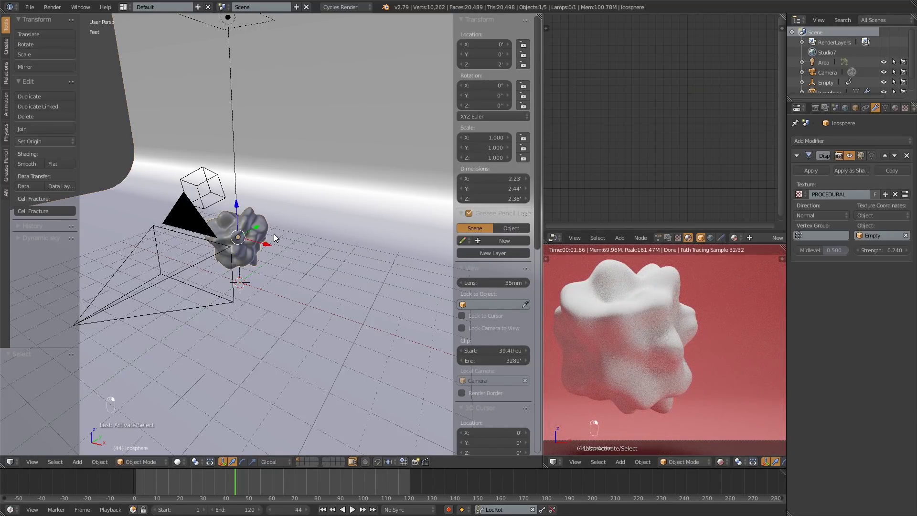
left_click(762, 236)
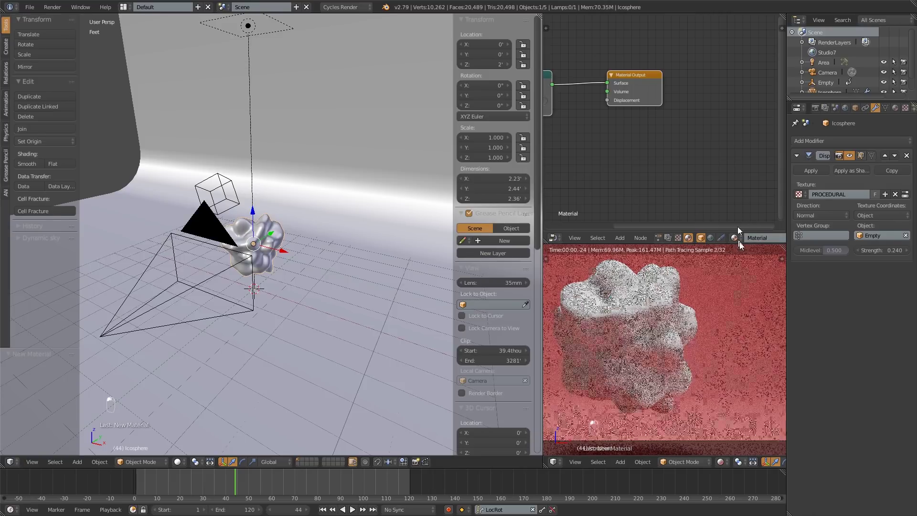
type("i")
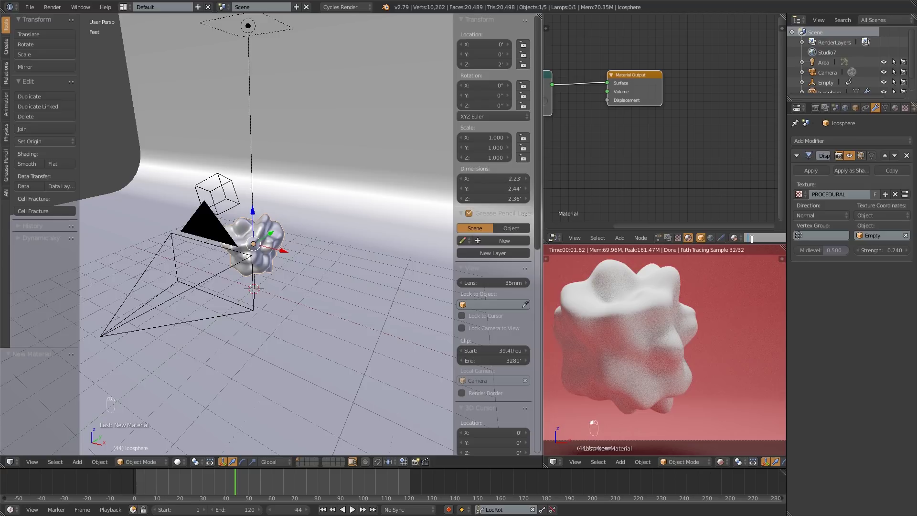
type("wpo")
key("Return")
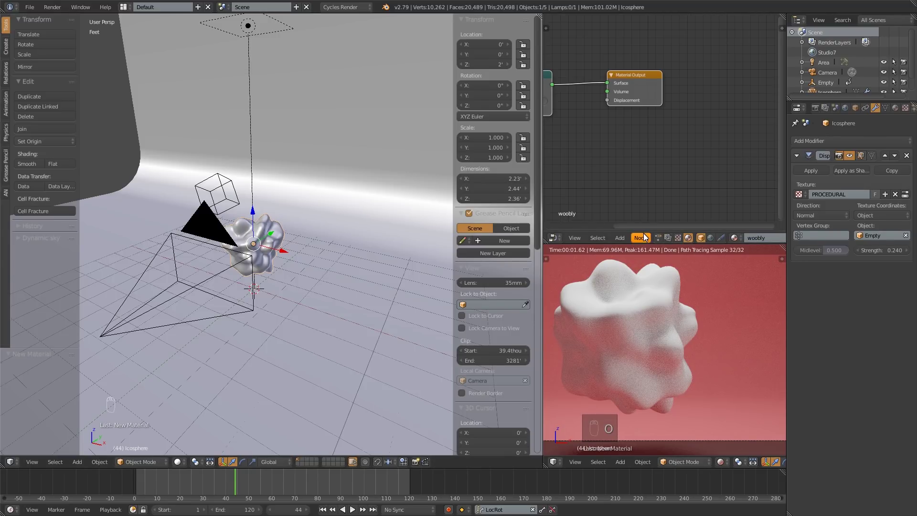
Switch the Diffuse BSDF node of the woobly material to a Principled BSDF shader
middle_click_drag(644, 281, 685, 290)
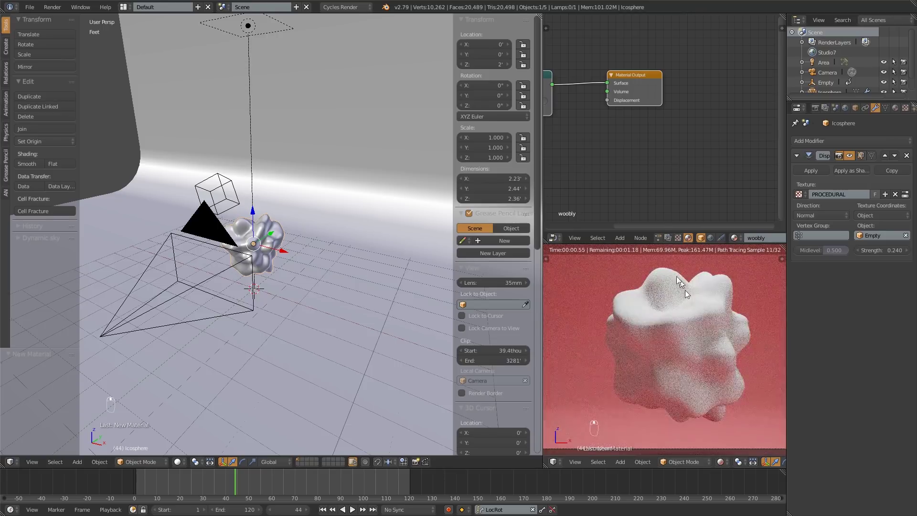
middle_click_drag(580, 163, 667, 182)
left_click(615, 97)
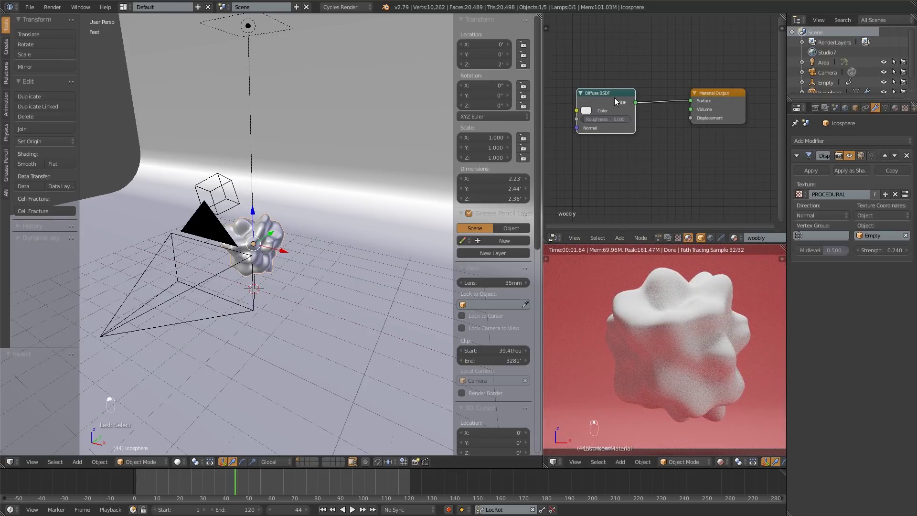
left_click_drag(615, 94, 645, 82)
key("shift+s")
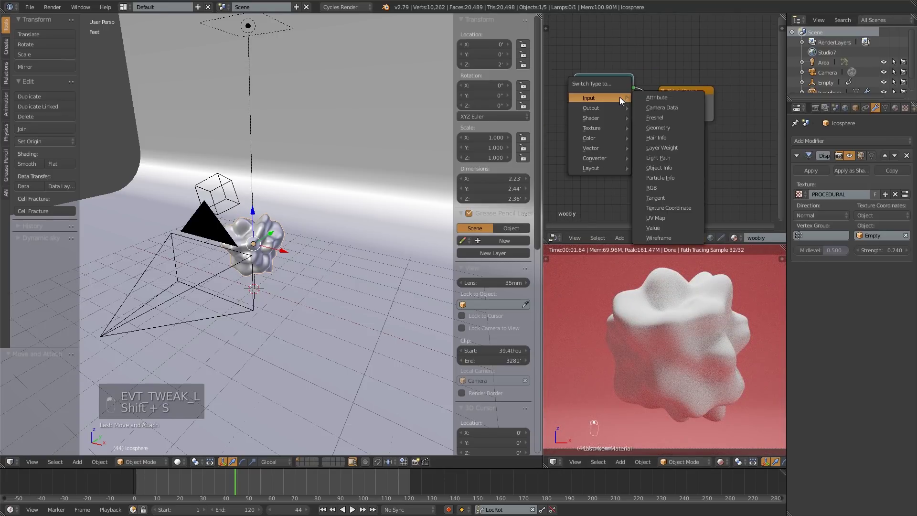
mouse_move(602, 119)
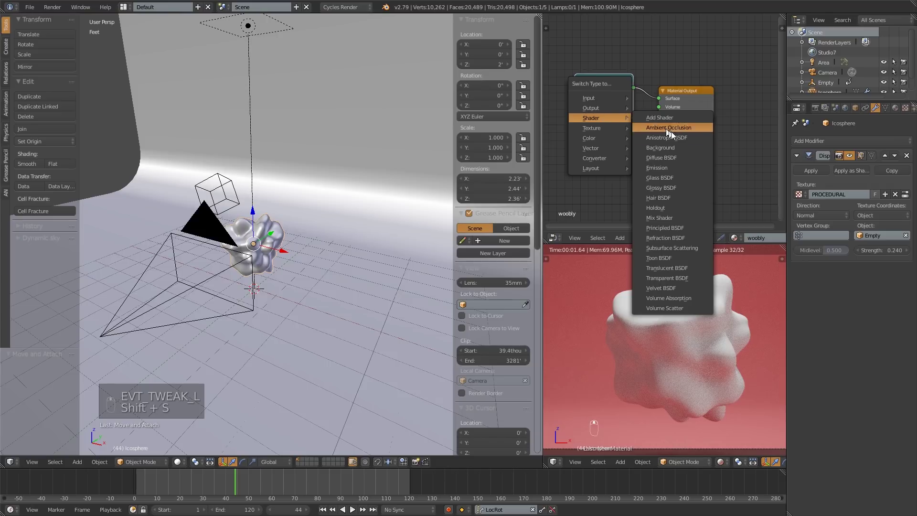
left_click(677, 226)
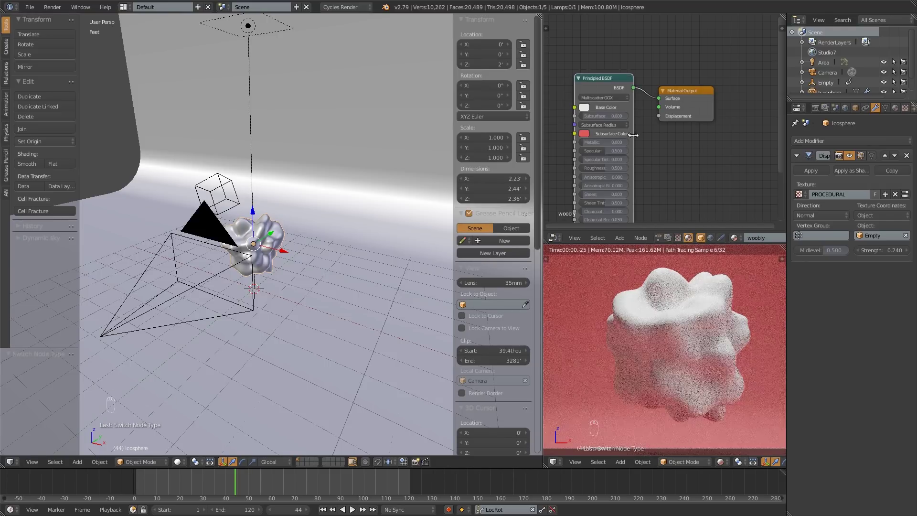
Make the woobly material a light grey metal with base color value 0.775, Metallic 1.000 and Roughness 0.300
scroll(666, 119, "up", 2)
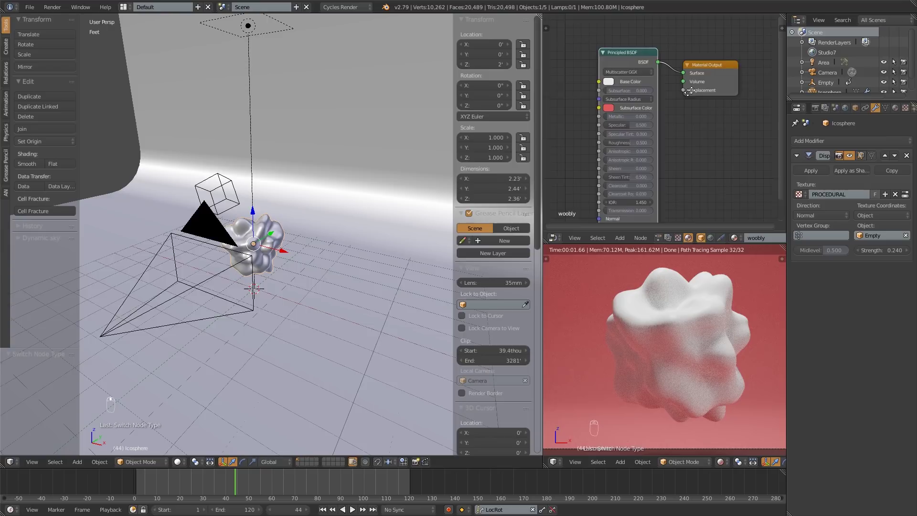
left_click(600, 83)
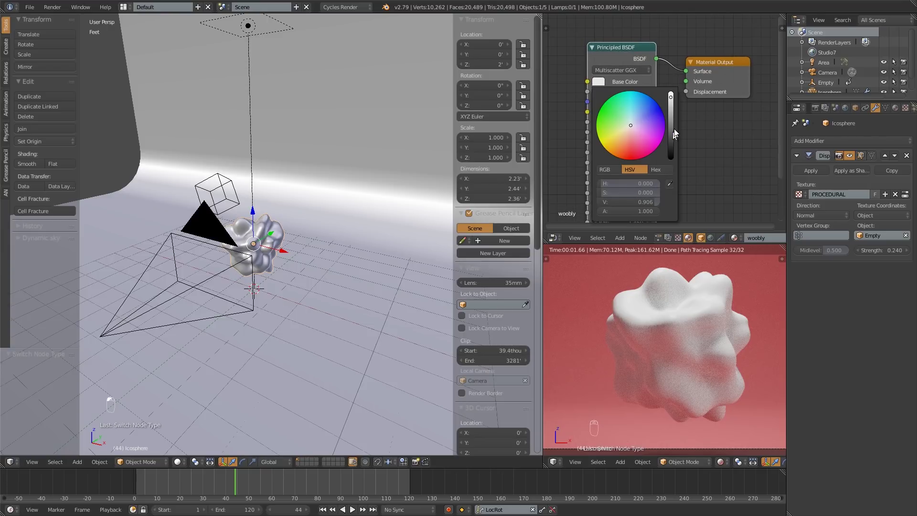
left_click_drag(674, 128, 674, 106)
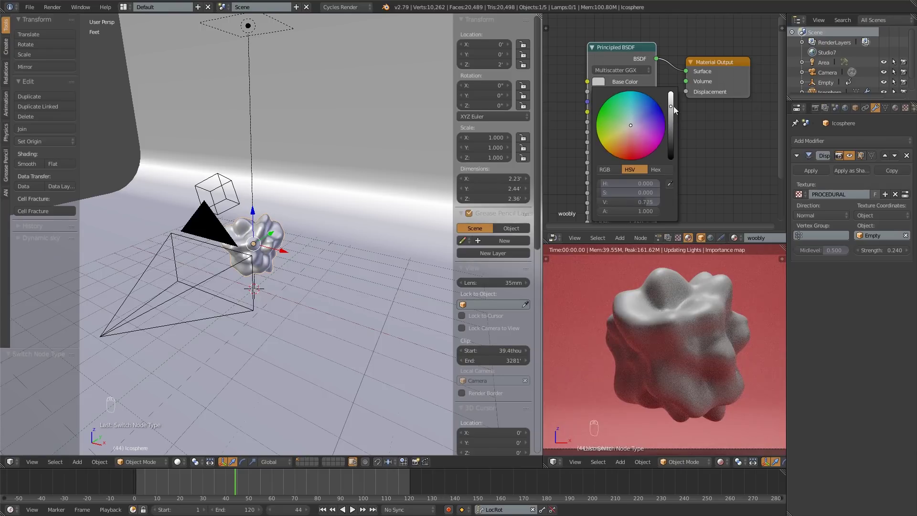
left_click_drag(614, 122, 652, 124)
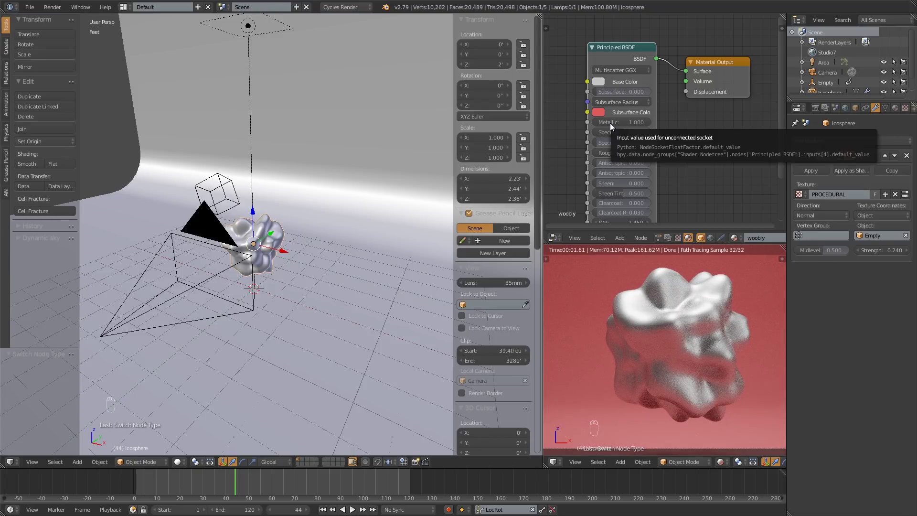
left_click_drag(637, 151, 626, 151)
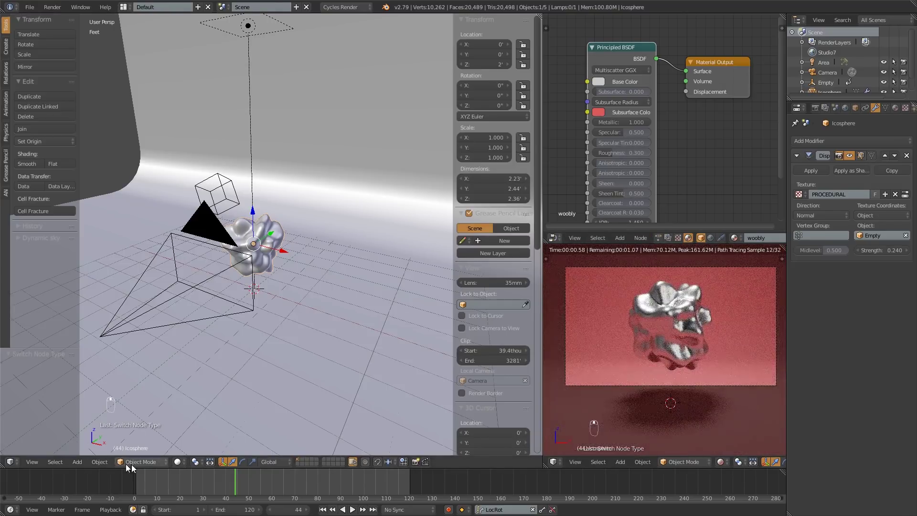
Scrub through the animation and go to frame 67 to check the metallic sphere in the rendered camera view
left_click_drag(130, 468, 234, 504)
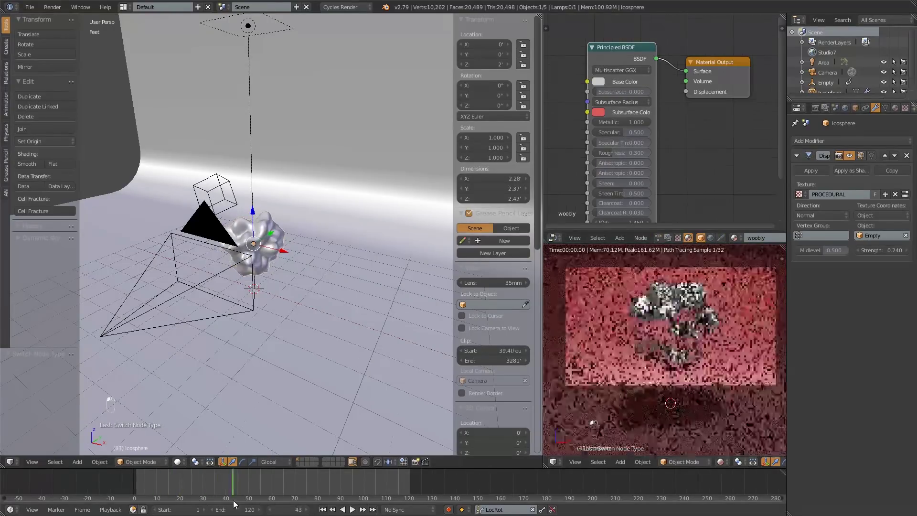
scroll(251, 494, "down", 2, "ctrl")
left_click(267, 480)
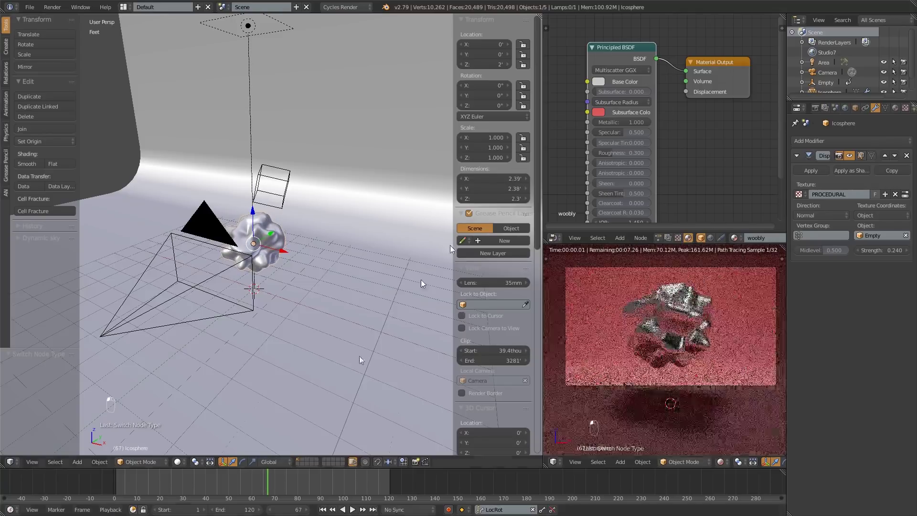
Tint the sphere material's base color copper orange with hue 0.058 and saturation 0.480
left_click(598, 81)
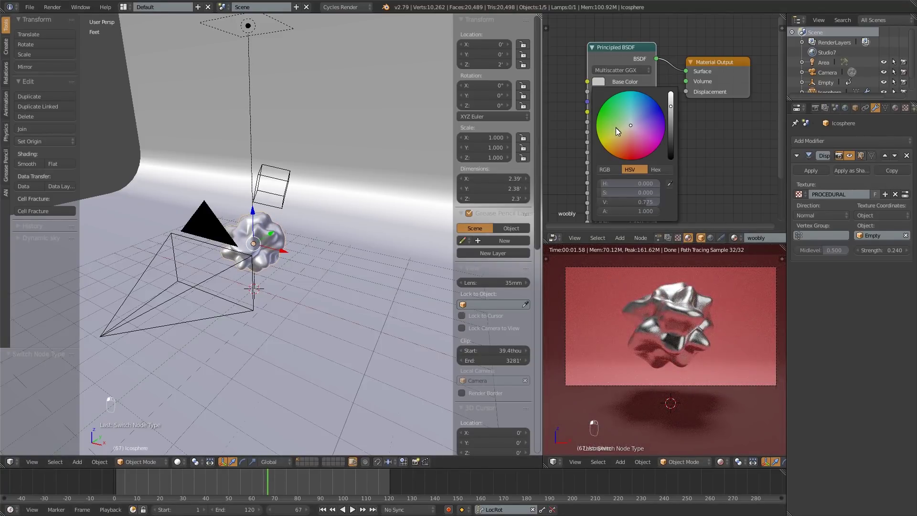
left_click(633, 136)
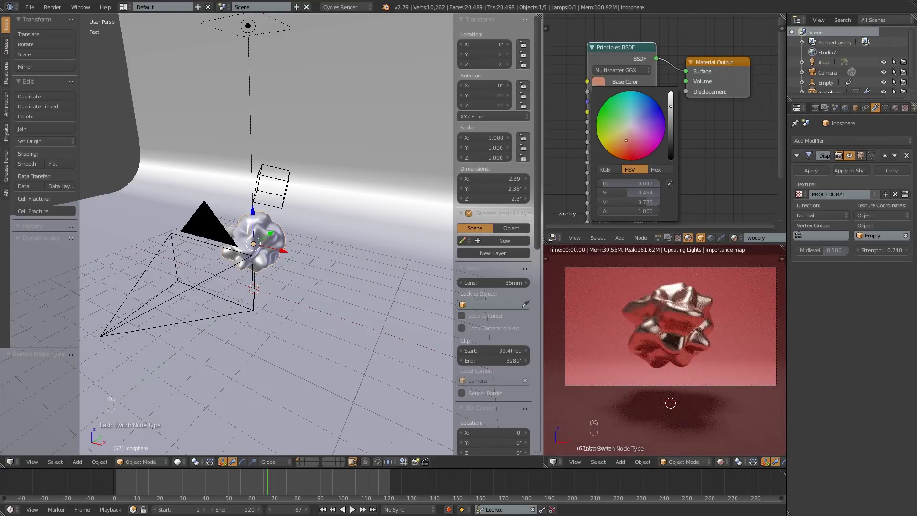
left_click_drag(627, 136, 625, 142)
Play back the animation to check the copper-colored sphere and stop at frame 85
left_click(132, 478)
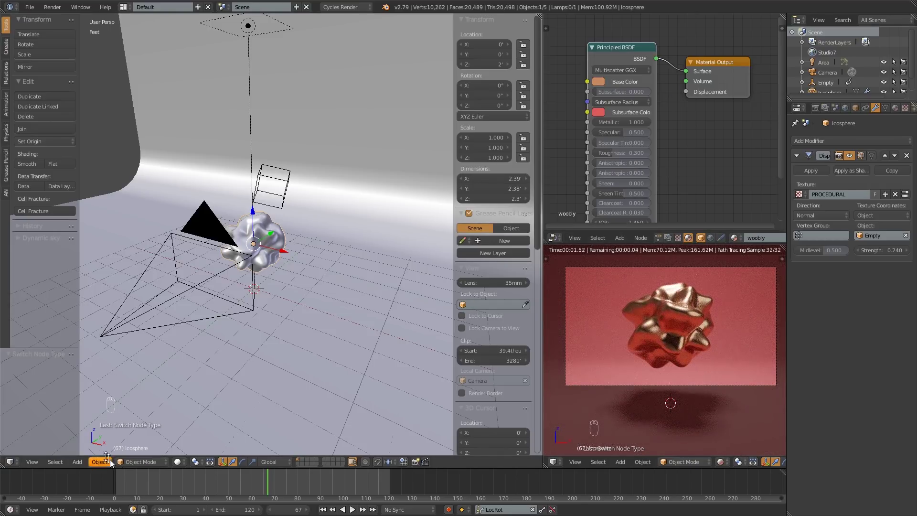
key("alt+a")
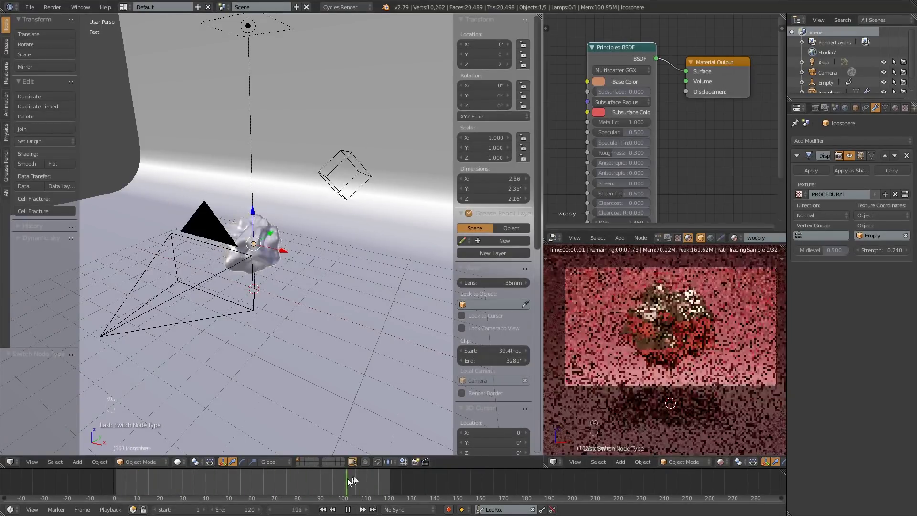
key("alt+a")
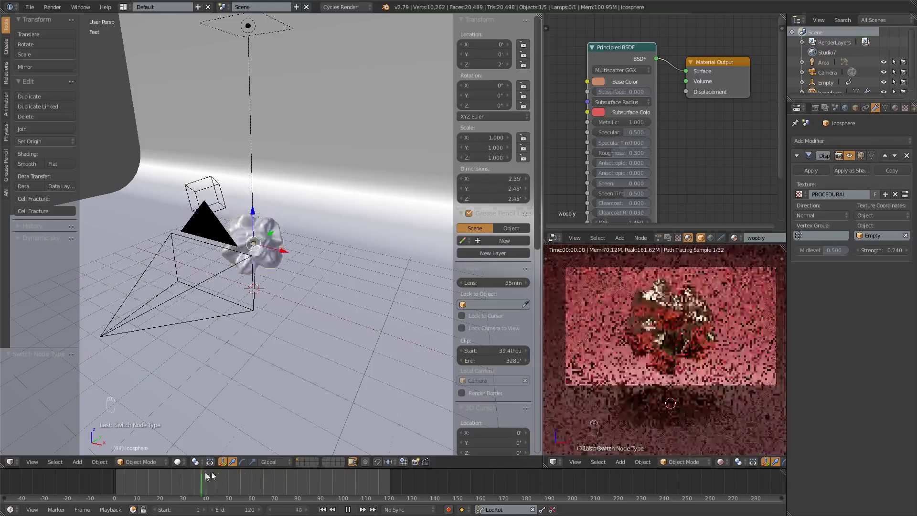
left_click(310, 497)
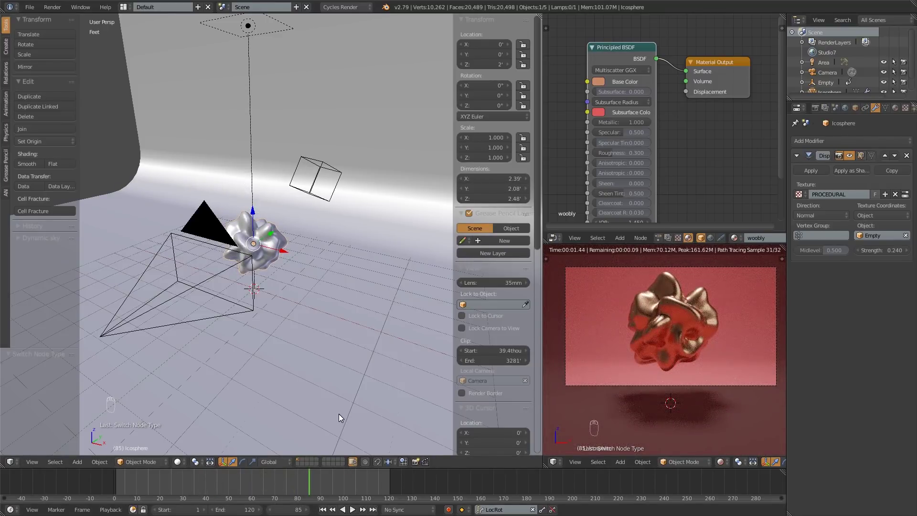
Desaturate the sphere material's base color to a pale beige and show the color's Hex value
middle_click_drag(670, 123, 682, 115)
left_click(610, 75)
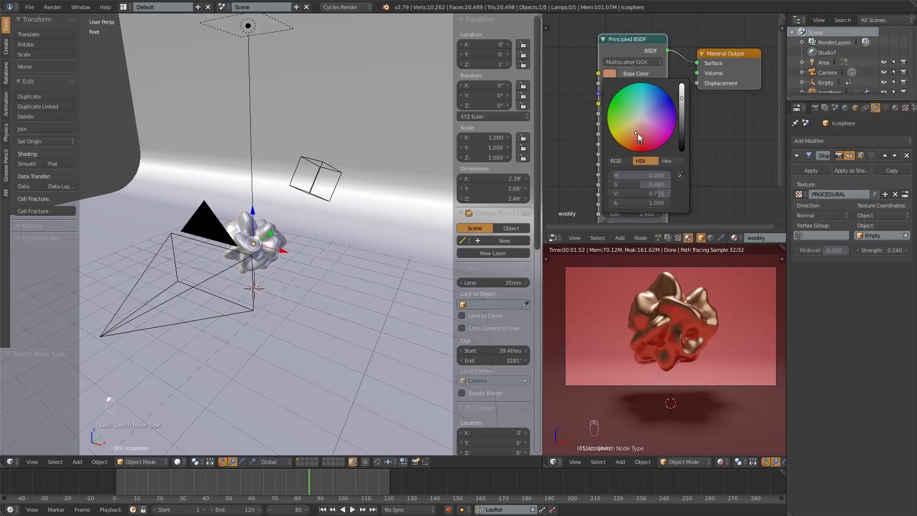
left_click_drag(638, 134, 637, 122)
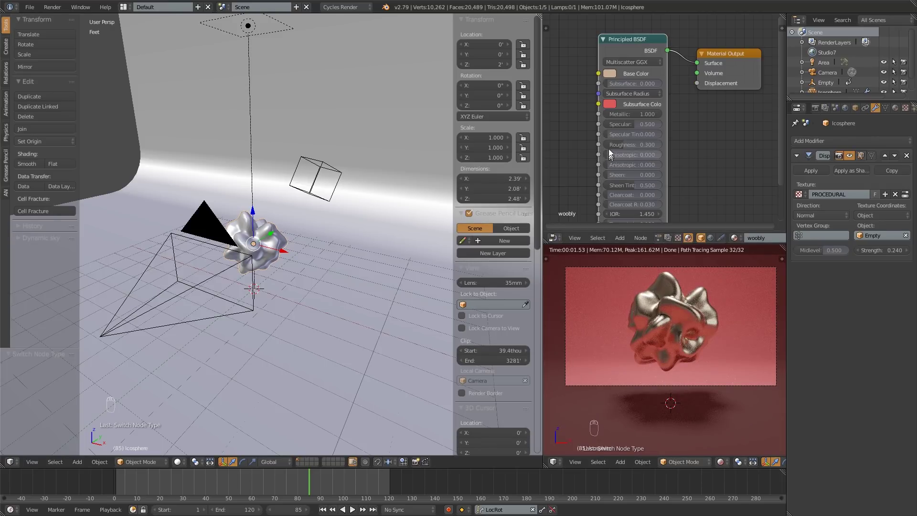
left_click(610, 73)
left_click(667, 160)
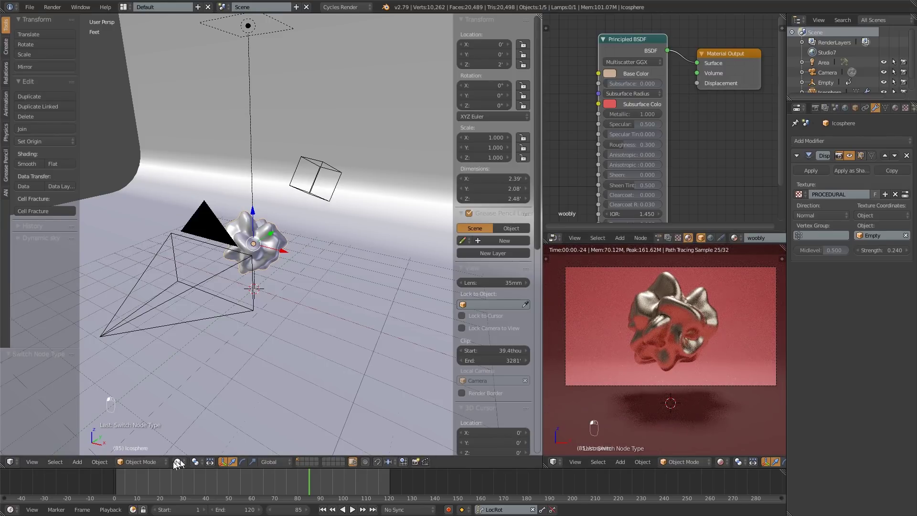
Scrub and play through the frames up to 120 to review the beige metal sphere, stopping at frame 13
left_click_drag(110, 480, 388, 475)
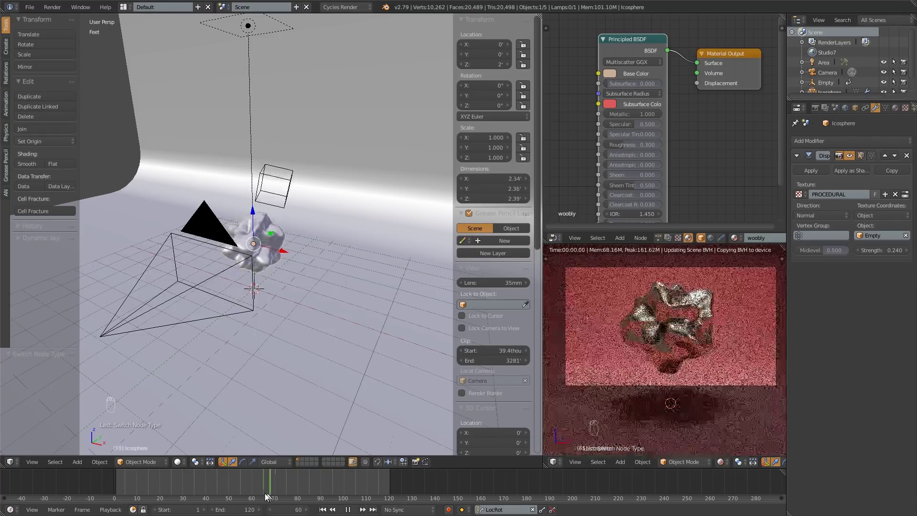
mouse_move(217, 491)
left_mouse_down()
mouse_move(146, 474)
mouse_move(390, 481)
left_mouse_up()
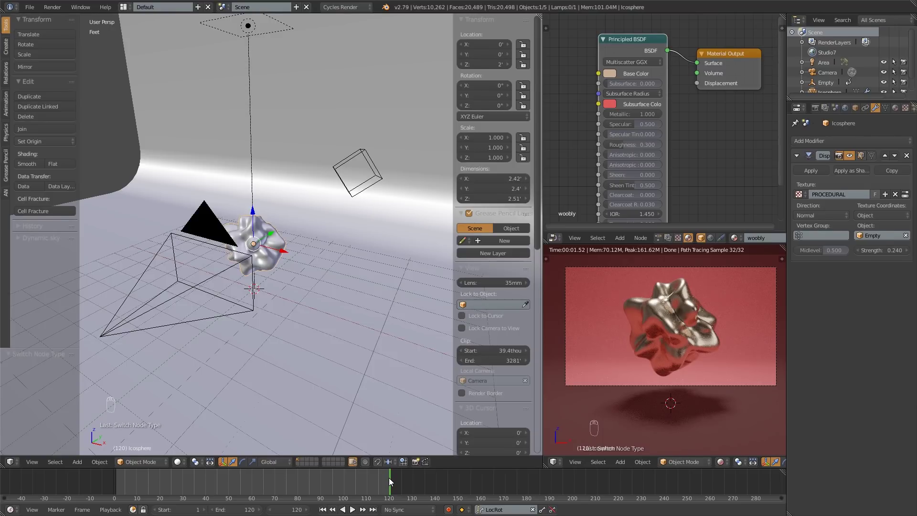
key("alt+a")
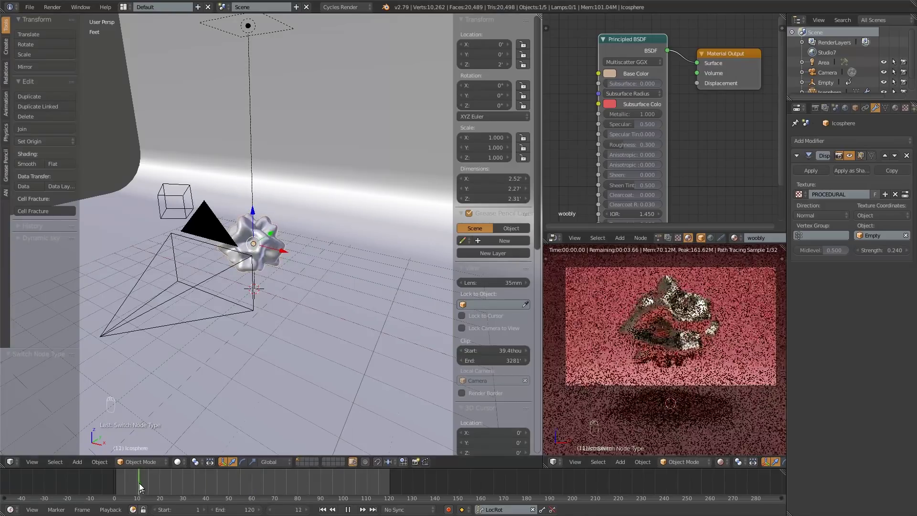
key("alt+a")
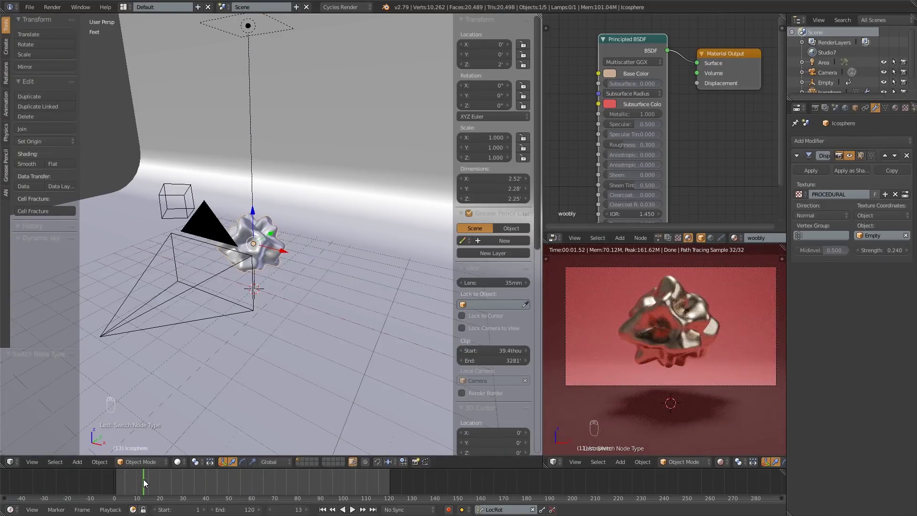